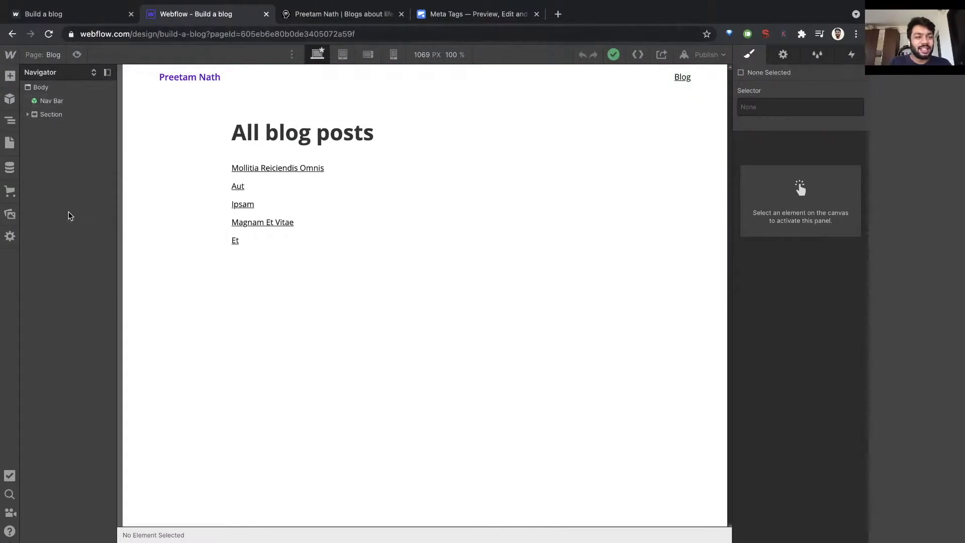
# Step: Switch to the metatags.io preview of the published online-course blog post
pyautogui.click(437, 16)
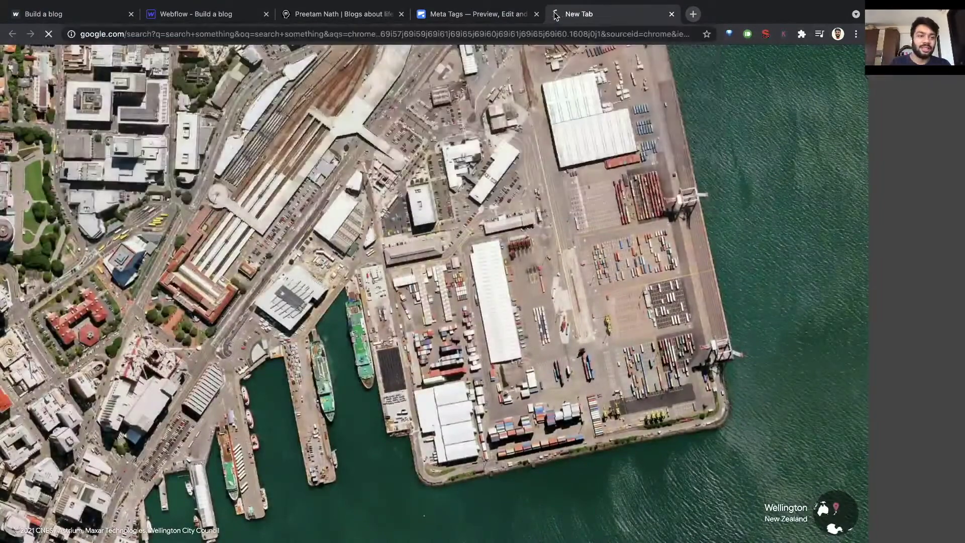
# Step: Highlight the first Google result's title and description snippet for 'search something'
pyautogui.moveTo(87, 163); pyautogui.dragTo(262, 145)
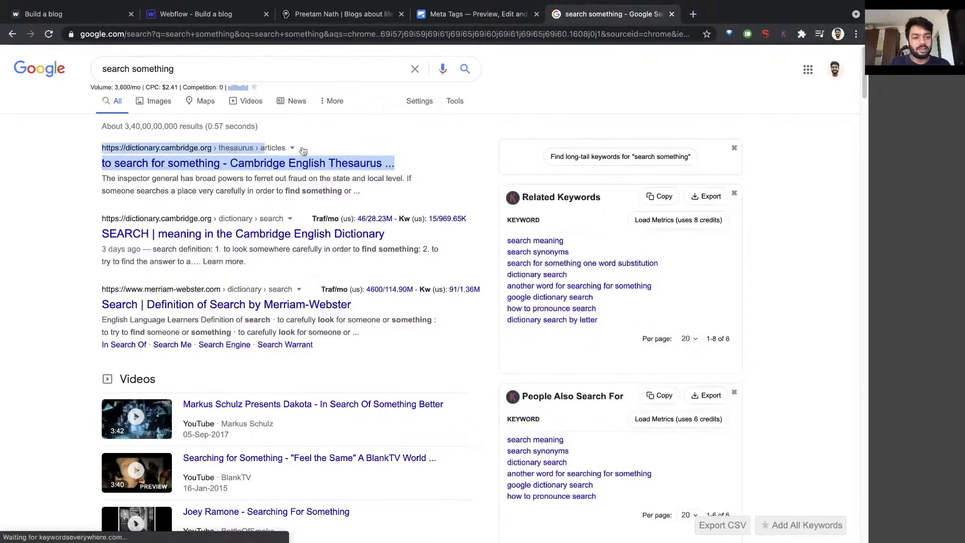
pyautogui.moveTo(413, 179); pyautogui.dragTo(102, 181)
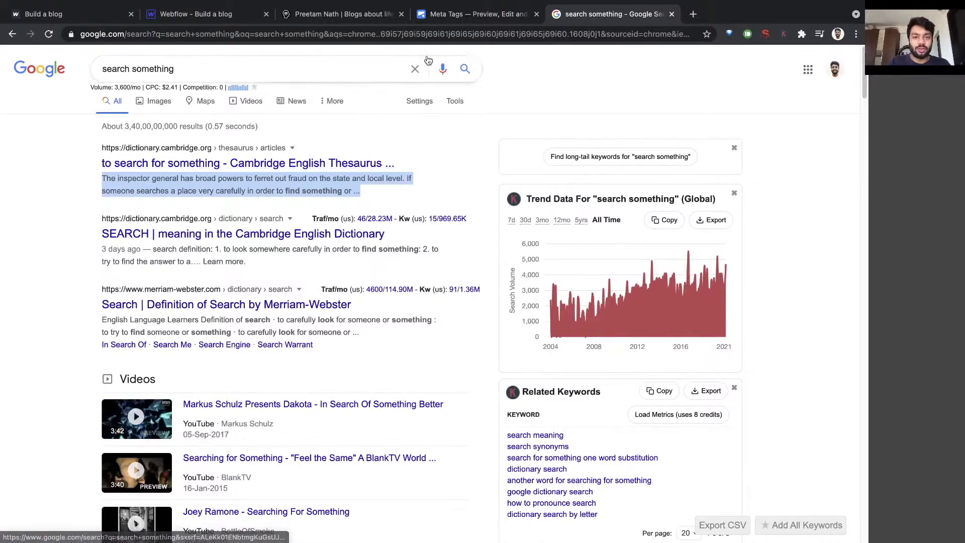
# Step: Return to the Webflow designer and select the Home page in the Pages panel
pyautogui.click(363, 15)
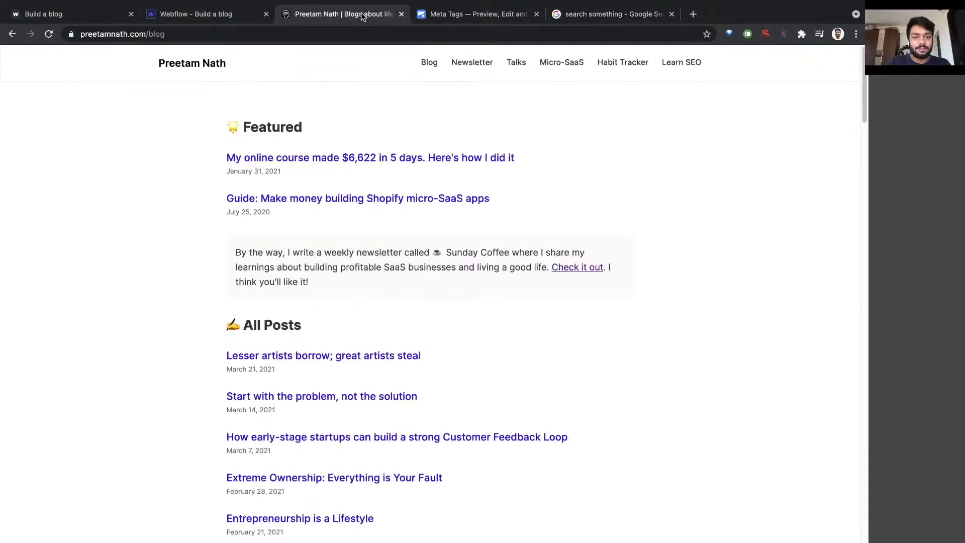
pyautogui.click(205, 15)
pyautogui.click(10, 142)
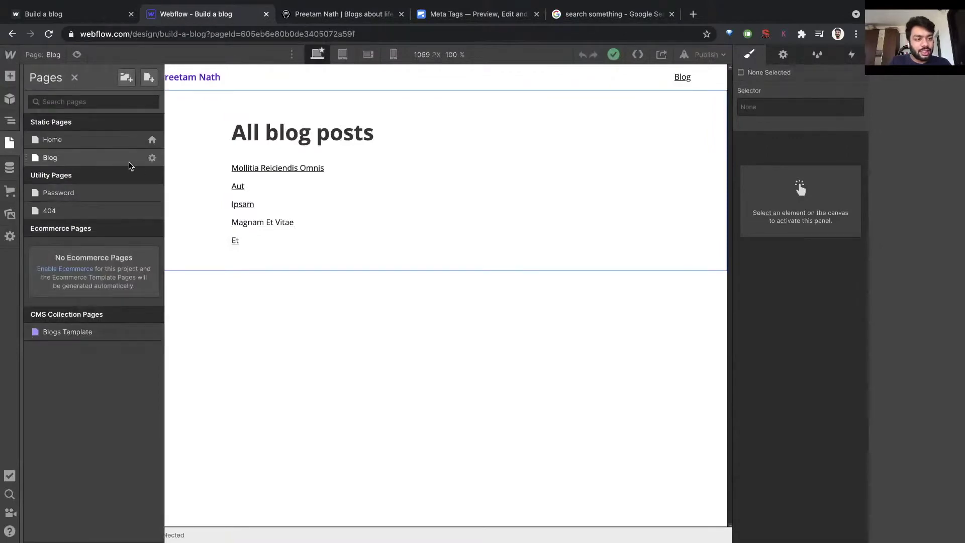
pyautogui.click(53, 139)
pyautogui.click(9, 141)
pyautogui.click(9, 142)
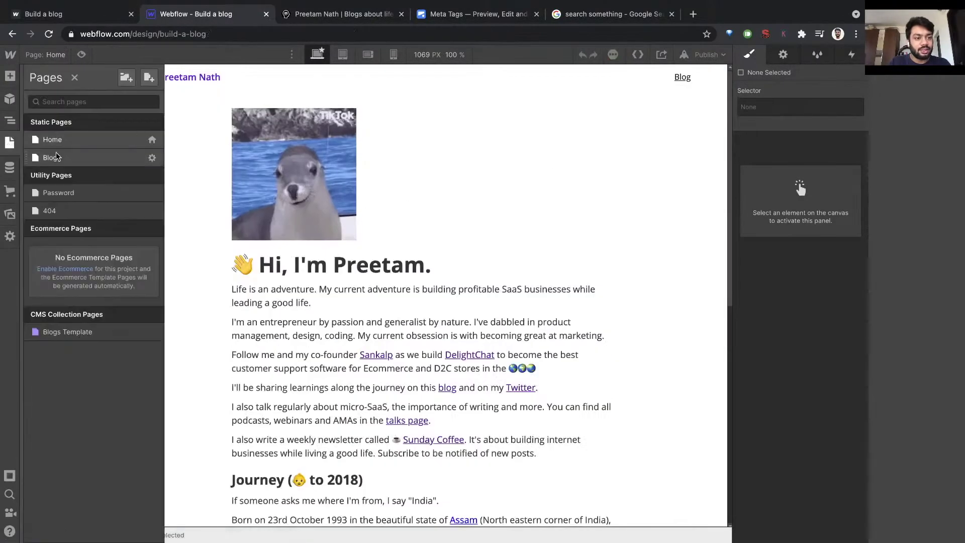
# Step: In the Home page settings, enter the SEO title 'How to build a webflow blog - Home'
pyautogui.click(152, 141)
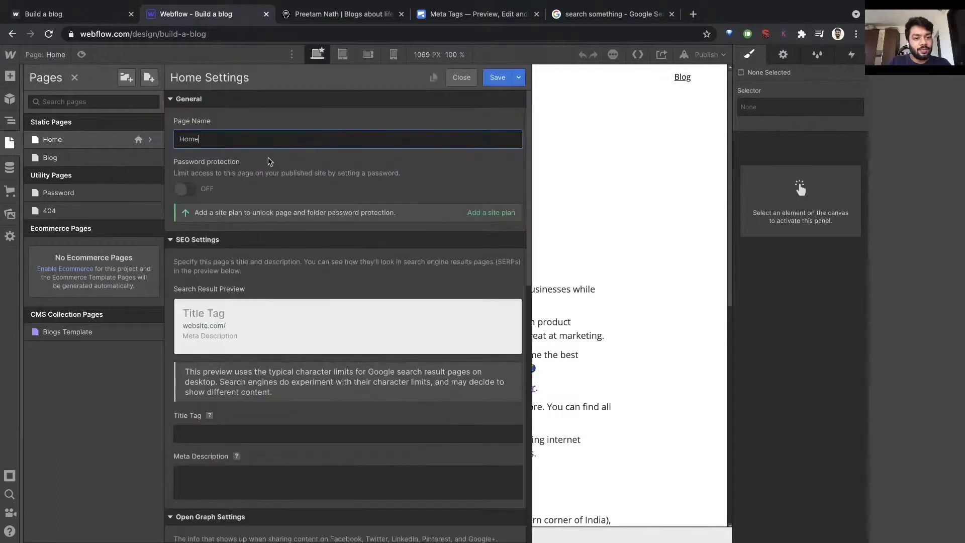
pyautogui.scroll(-3, 195, 173)
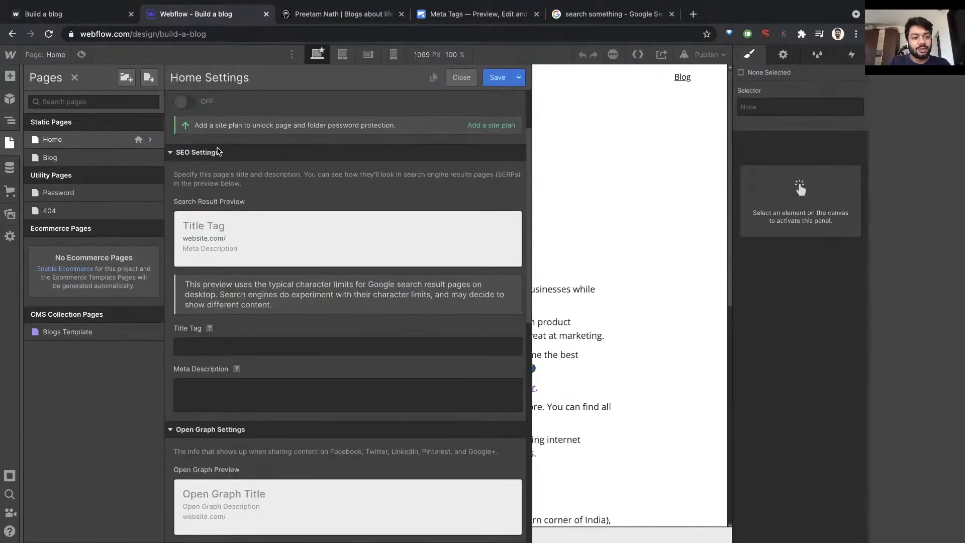
pyautogui.click(222, 343)
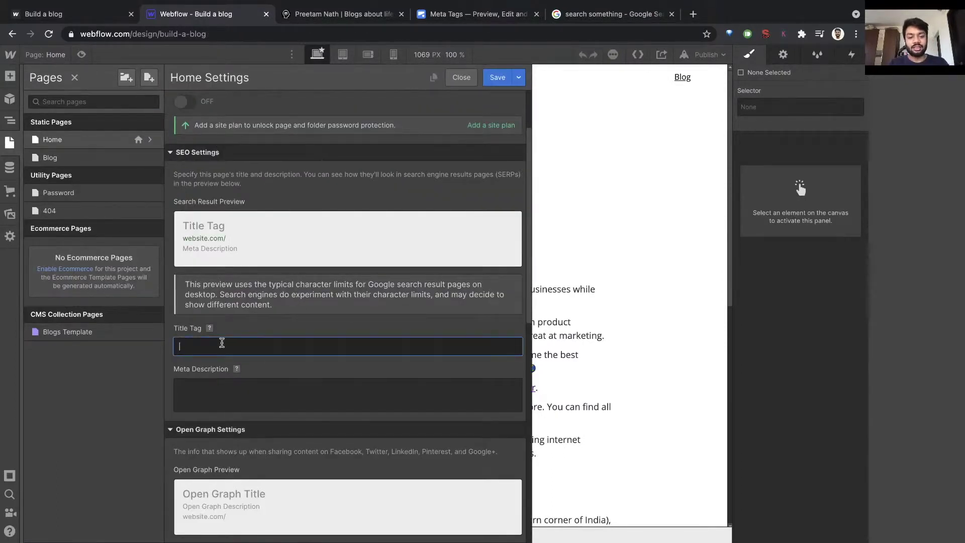
pyautogui.write('How t')
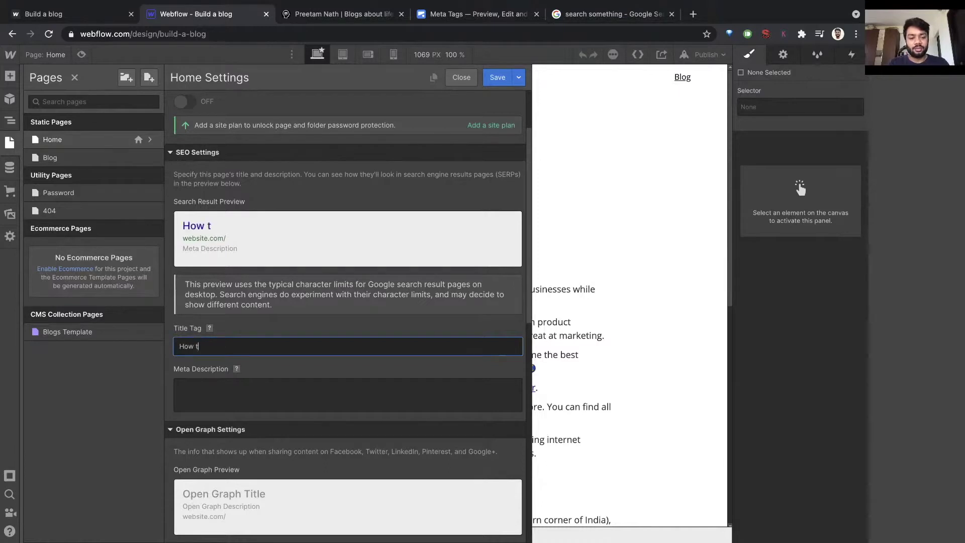
pyautogui.write('o build a webflow blog - Home')
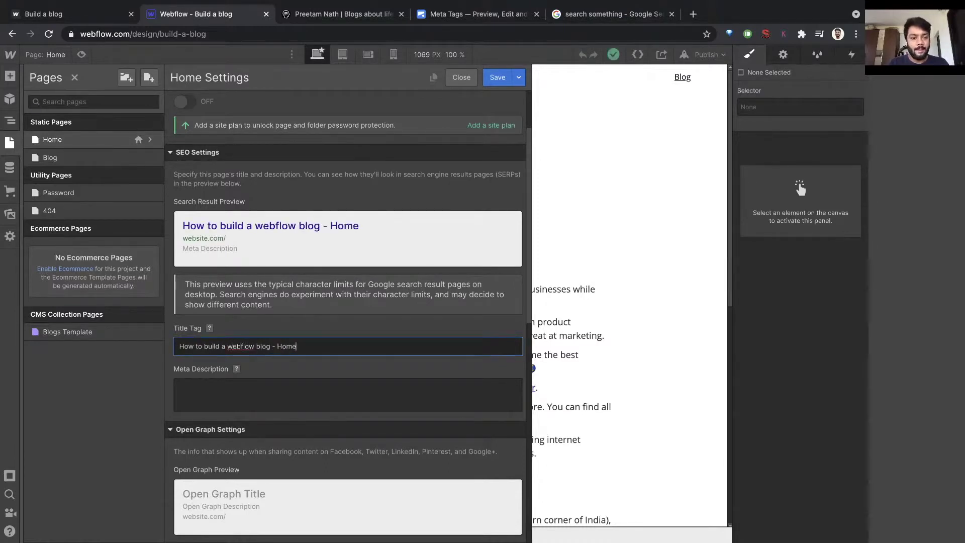
pyautogui.click(610, 14)
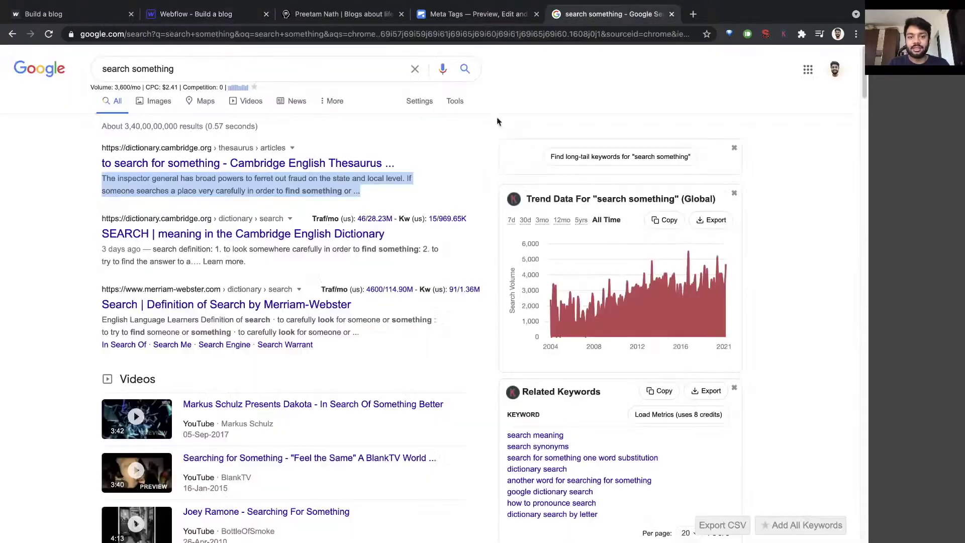
pyautogui.tripleClick(352, 163)
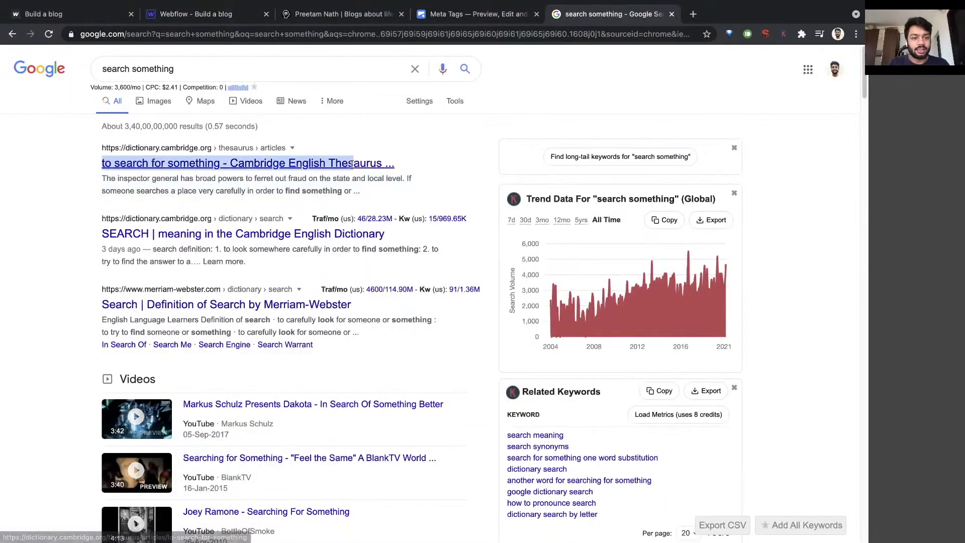
pyautogui.click(216, 16)
# Step: Write the meta description 'Learn how to create a webflow blog in a matter of hours.' and compare with metatags.io
pyautogui.click(231, 393)
pyautogui.write('Learn how to create a webflow blog')
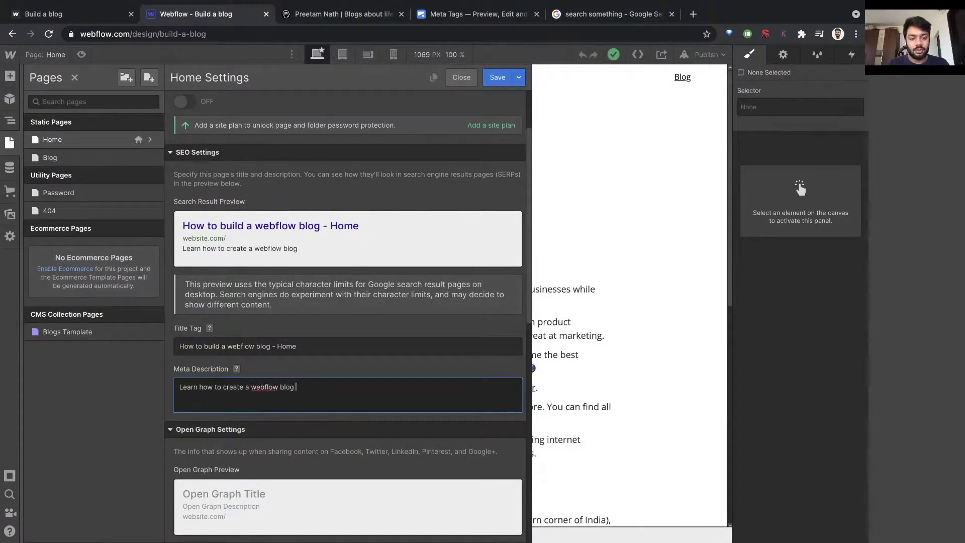
pyautogui.write('in a matte')
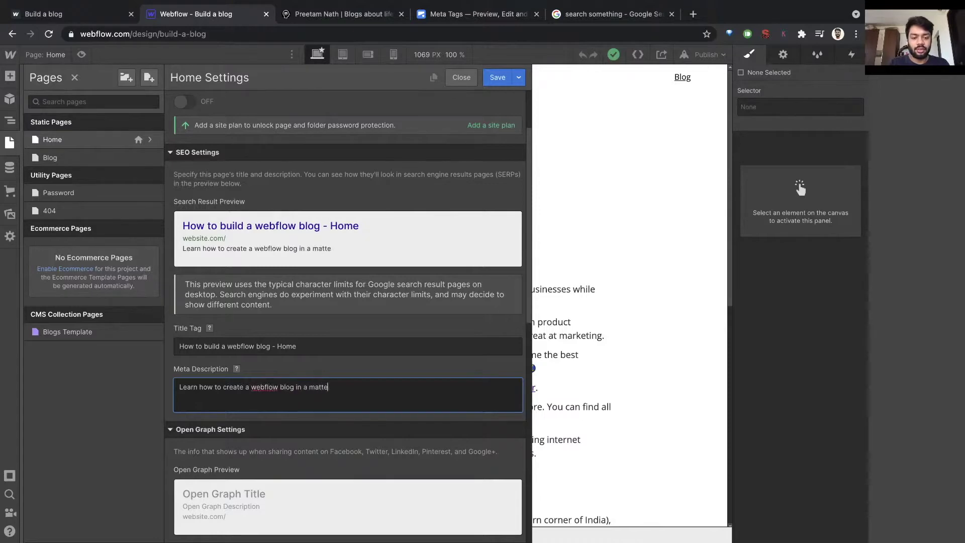
pyautogui.write('r')
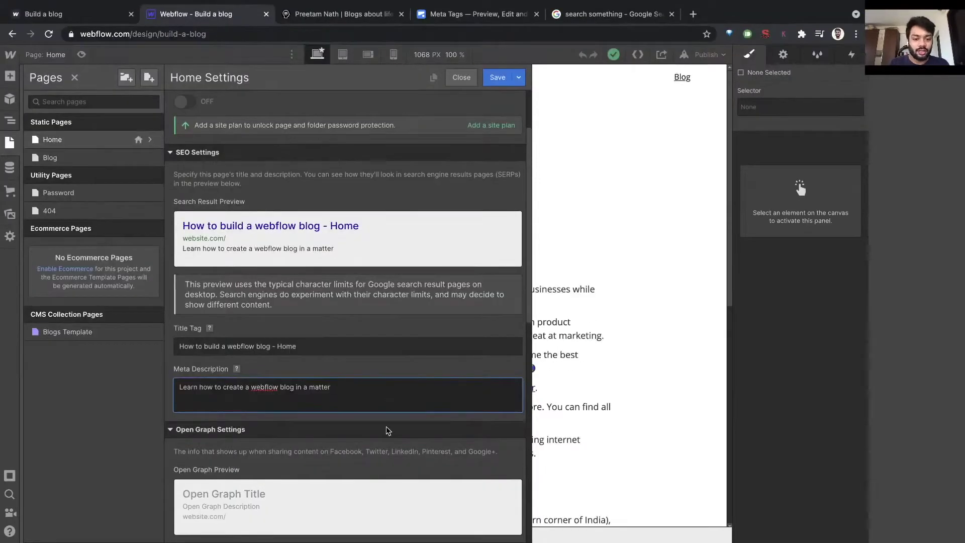
pyautogui.write(' of hours.')
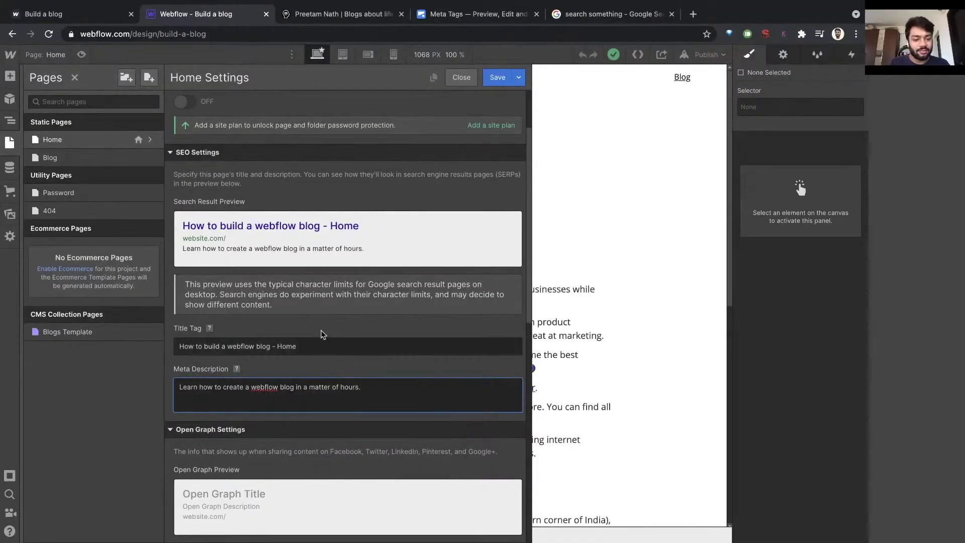
pyautogui.scroll(-2, 322, 331)
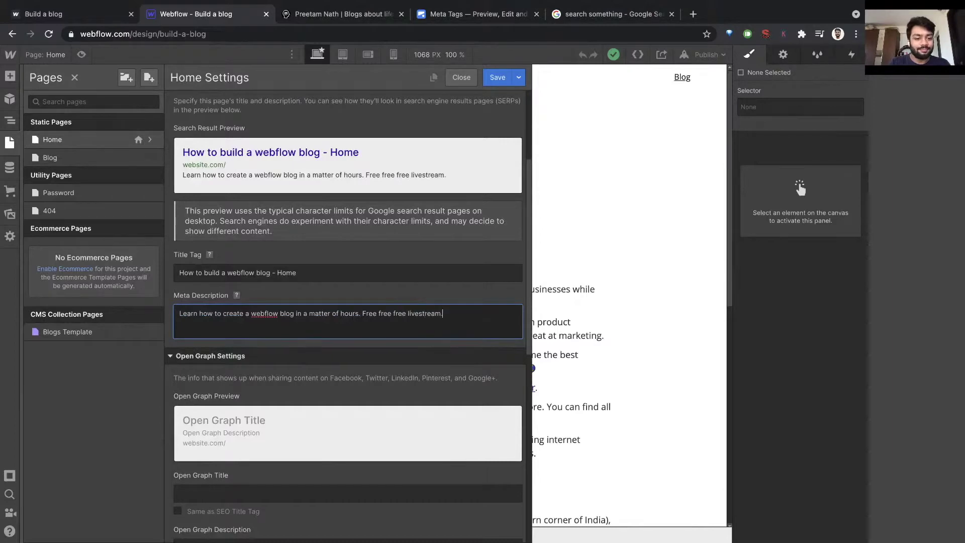
pyautogui.scroll(-4, 305, 308)
pyautogui.scroll(3, 305, 308)
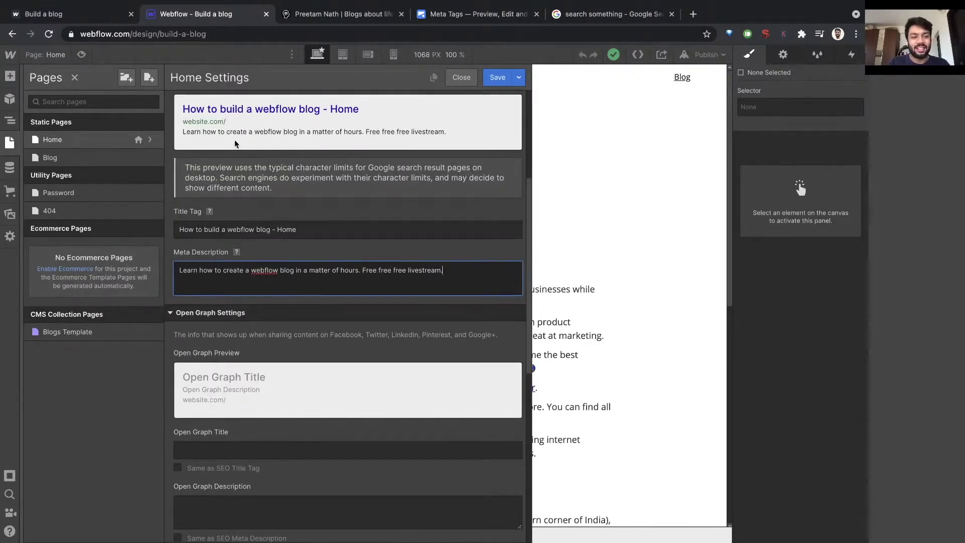
pyautogui.scroll(-1, 235, 139)
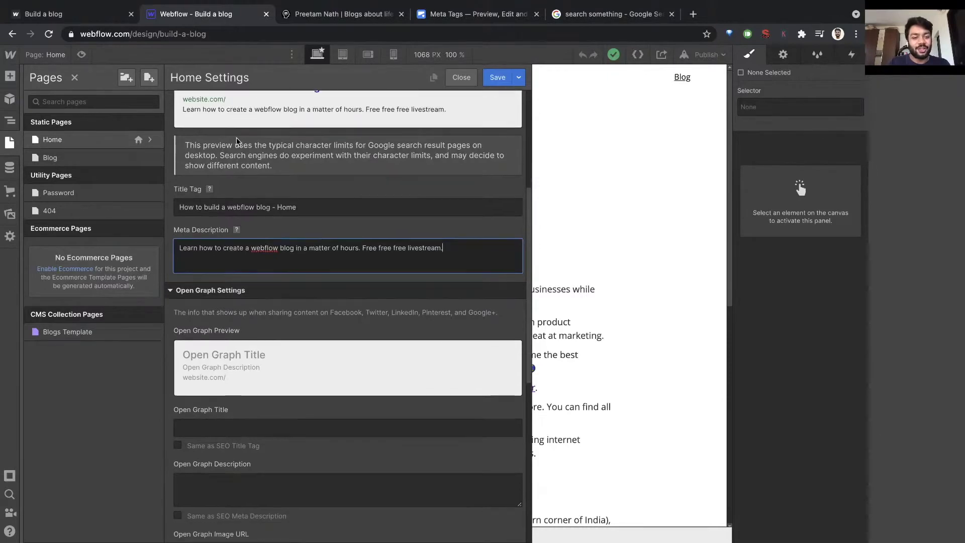
pyautogui.click(477, 14)
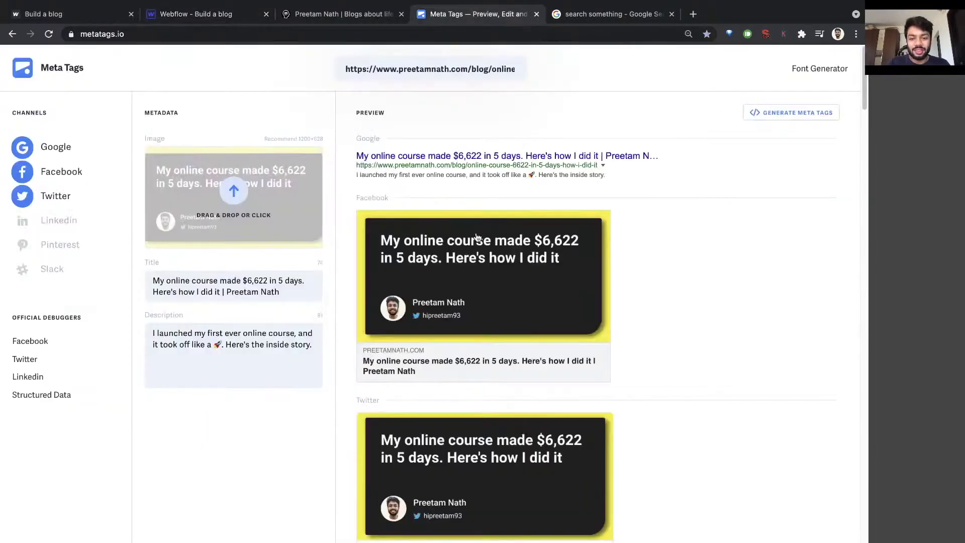
pyautogui.scroll(-5, 447, 358)
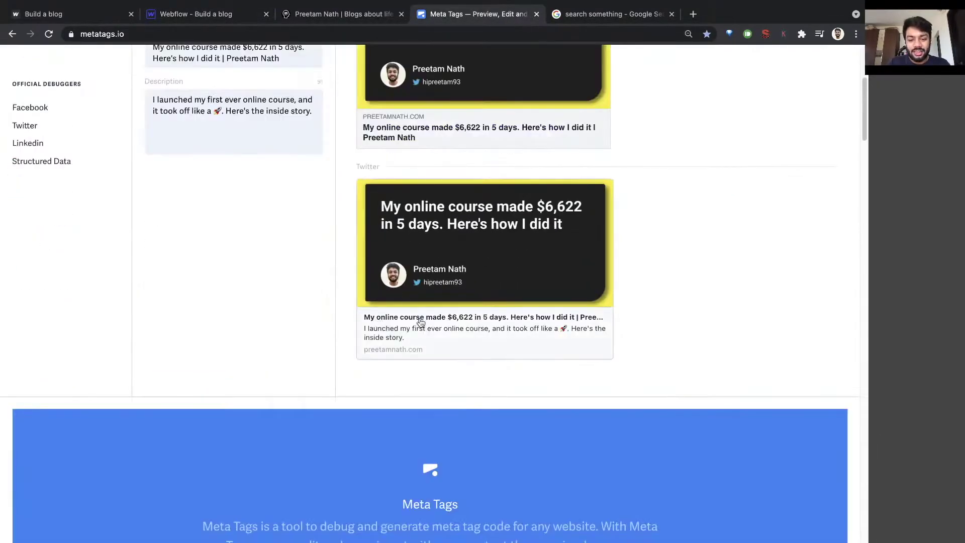
pyautogui.scroll(2, 456, 343)
pyautogui.click(225, 15)
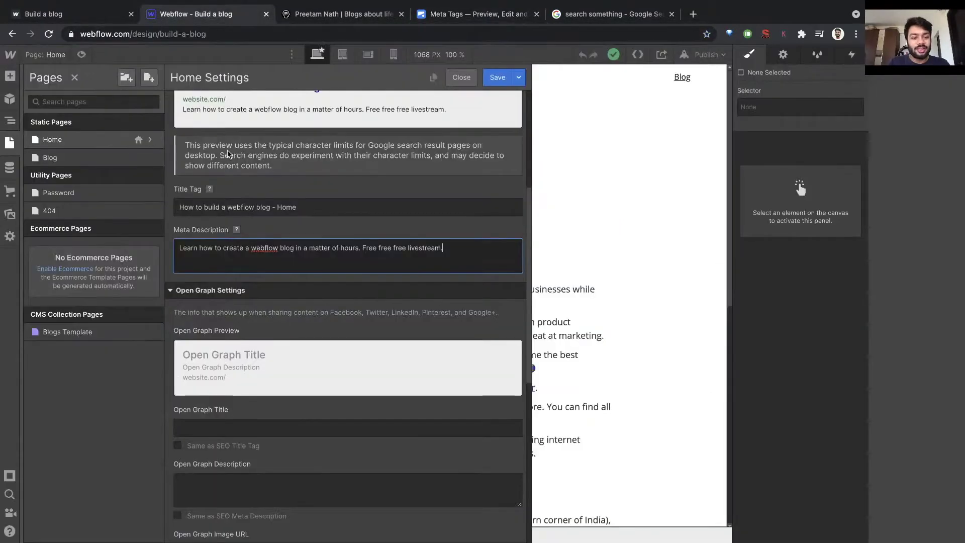
pyautogui.scroll(-1, 202, 256)
pyautogui.scroll(-1, 206, 254)
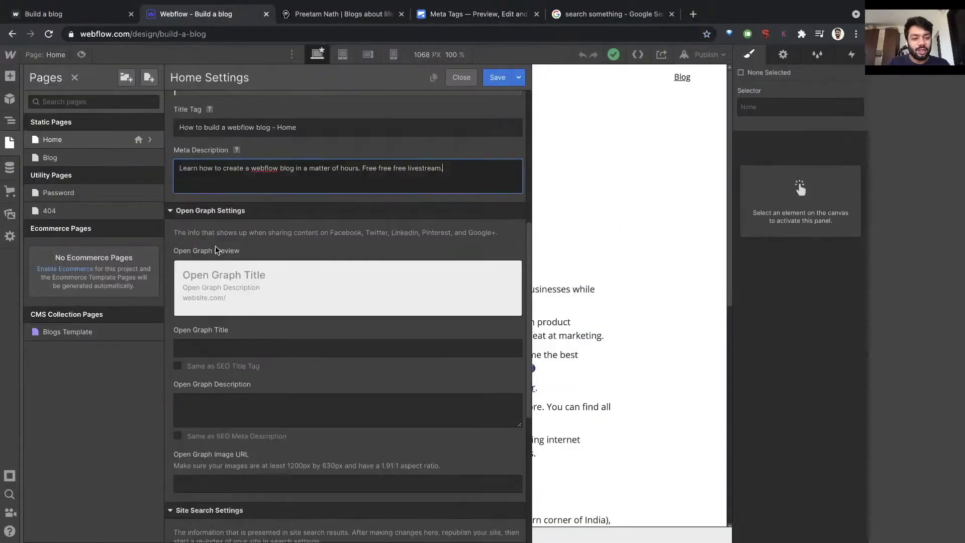
pyautogui.click(197, 364)
pyautogui.click(178, 436)
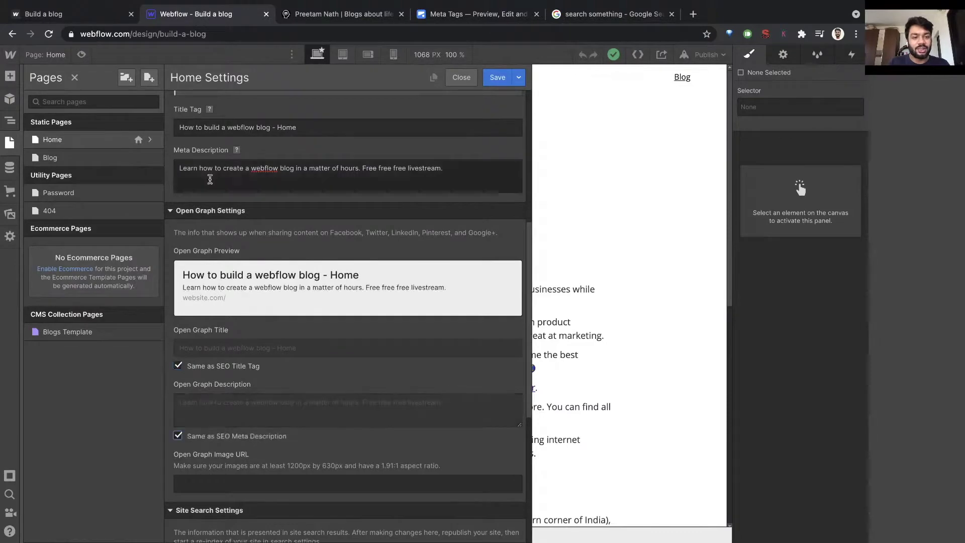
pyautogui.scroll(1, 211, 118)
pyautogui.scroll(-4, 233, 163)
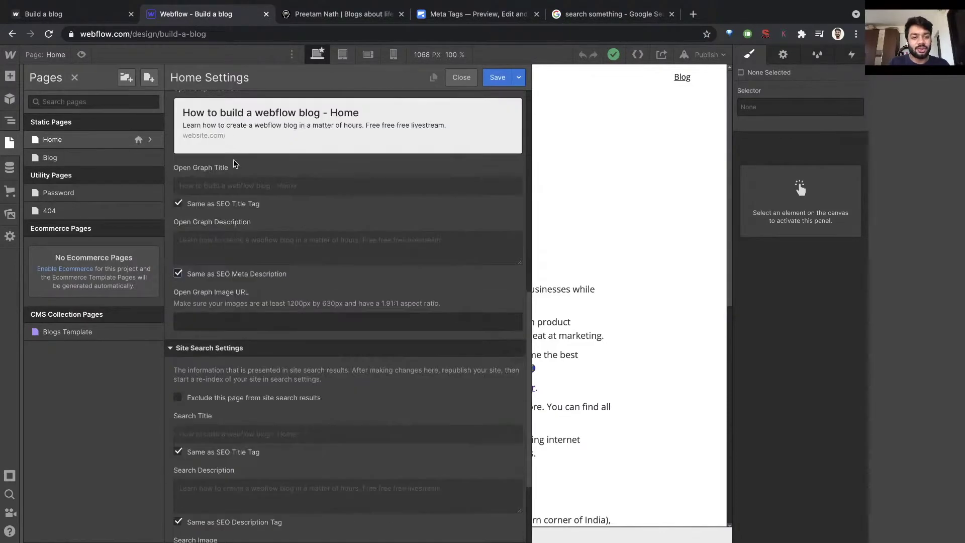
pyautogui.click(228, 320)
pyautogui.scroll(2, 243, 326)
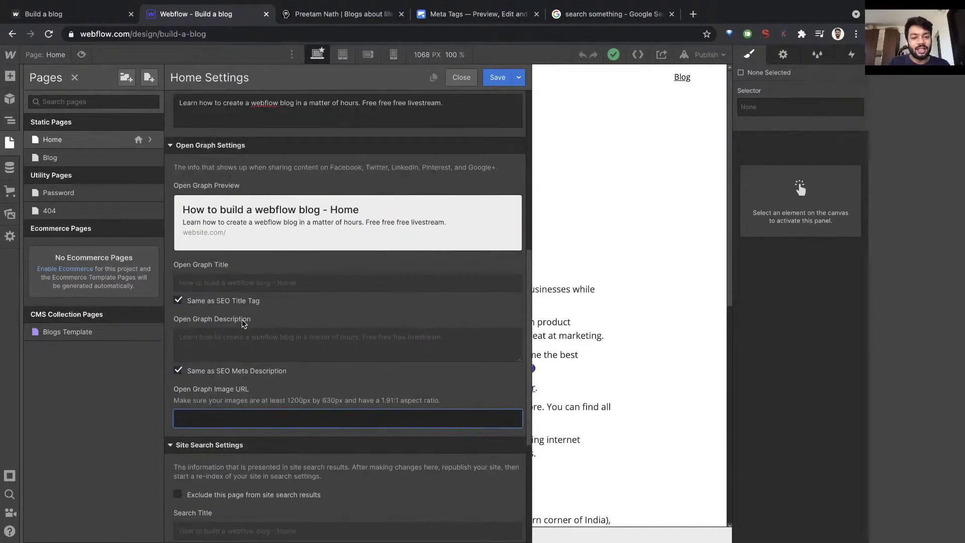
pyautogui.scroll(1, 244, 320)
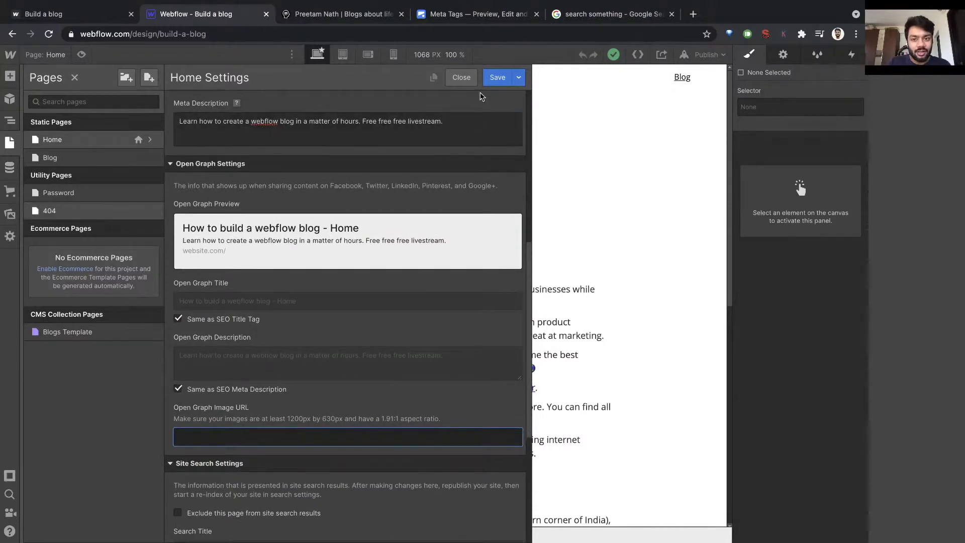
pyautogui.click(488, 78)
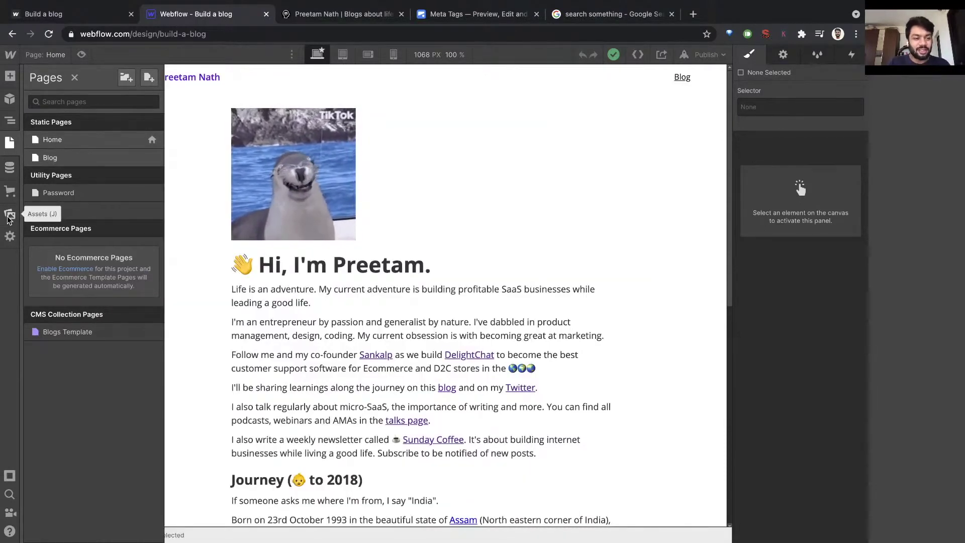
# Step: Upload the blog cover PNG from Downloads to Assets and copy its image URL
pyautogui.click(8, 219)
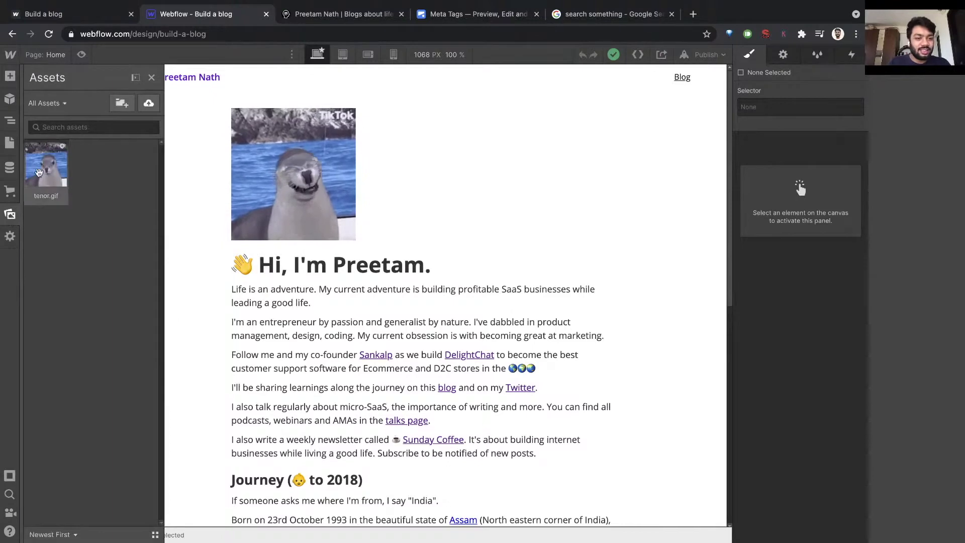
pyautogui.click(153, 104)
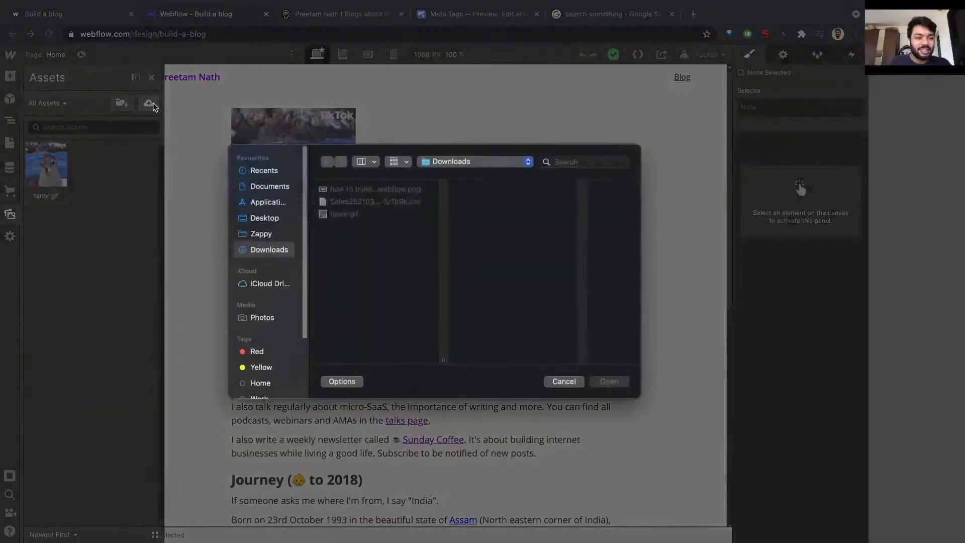
pyautogui.click(365, 193)
pyautogui.doubleClick(366, 192)
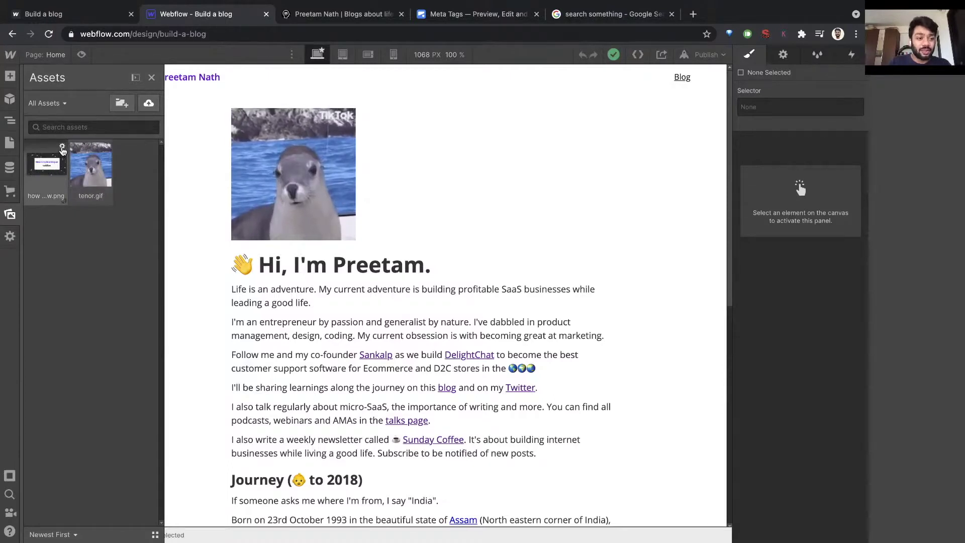
pyautogui.click(62, 147)
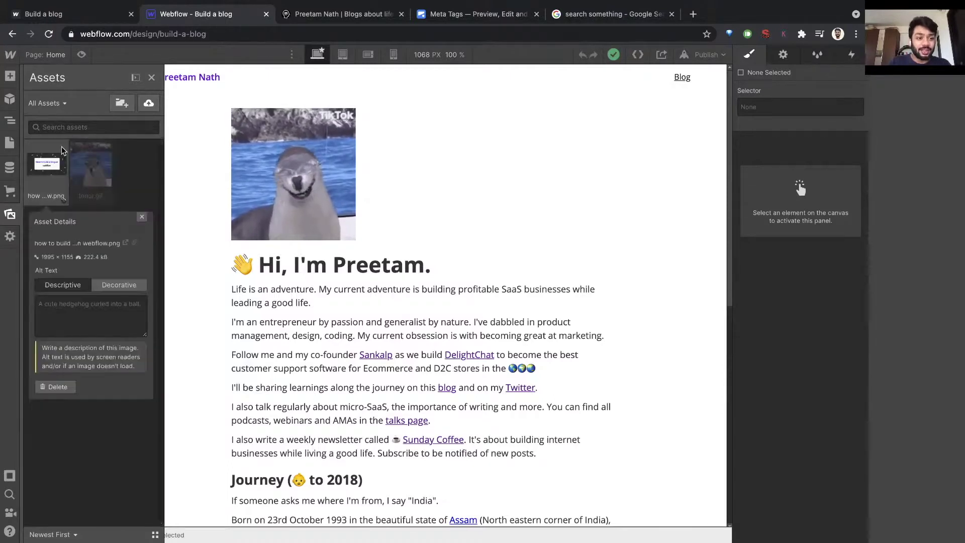
pyautogui.click(134, 243)
pyautogui.click(142, 218)
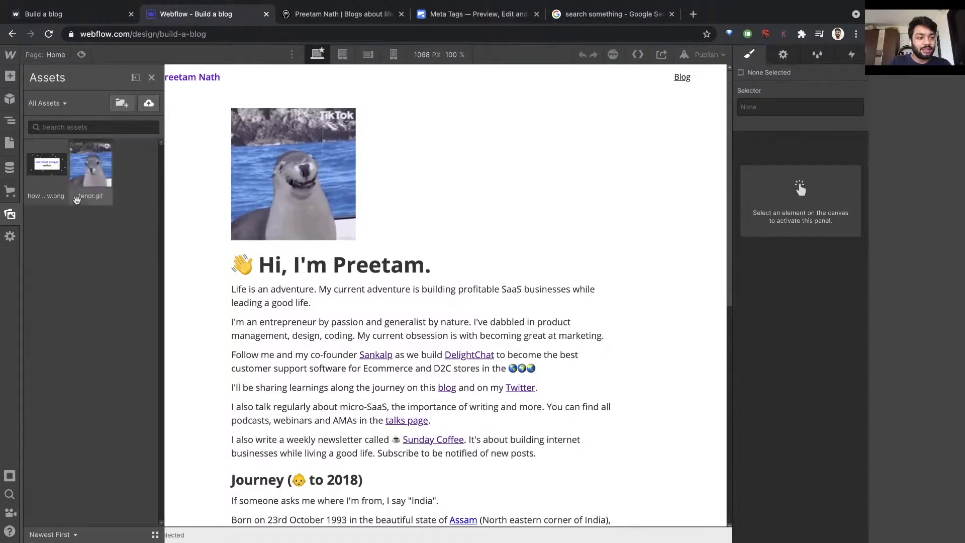
# Step: Reopen the Home page settings from the Pages list
pyautogui.click(10, 145)
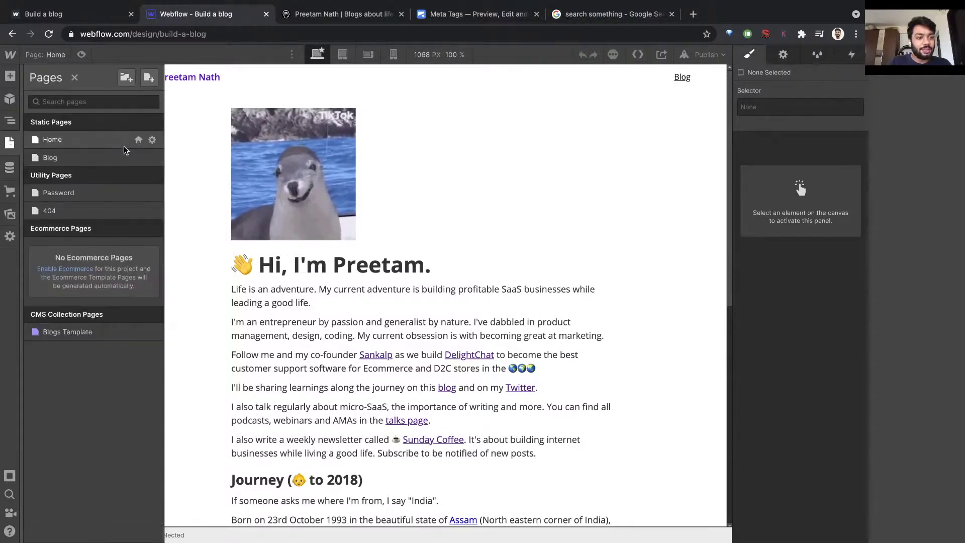
pyautogui.click(152, 140)
pyautogui.scroll(-4, 226, 257)
# Step: Paste the cover image URL as the Home page's Open Graph image and save
pyautogui.scroll(-5, 227, 257)
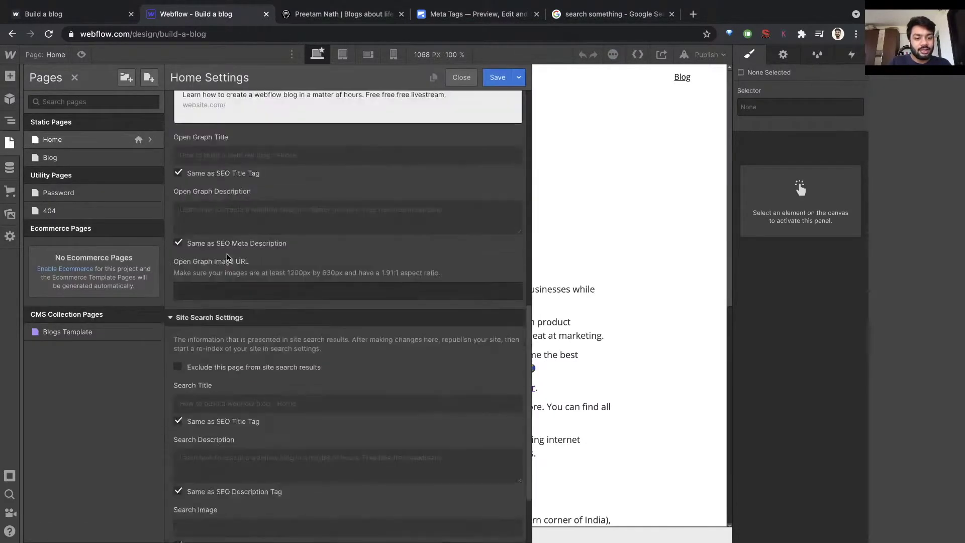
pyautogui.scroll(3, 197, 145)
pyautogui.scroll(-2, 206, 201)
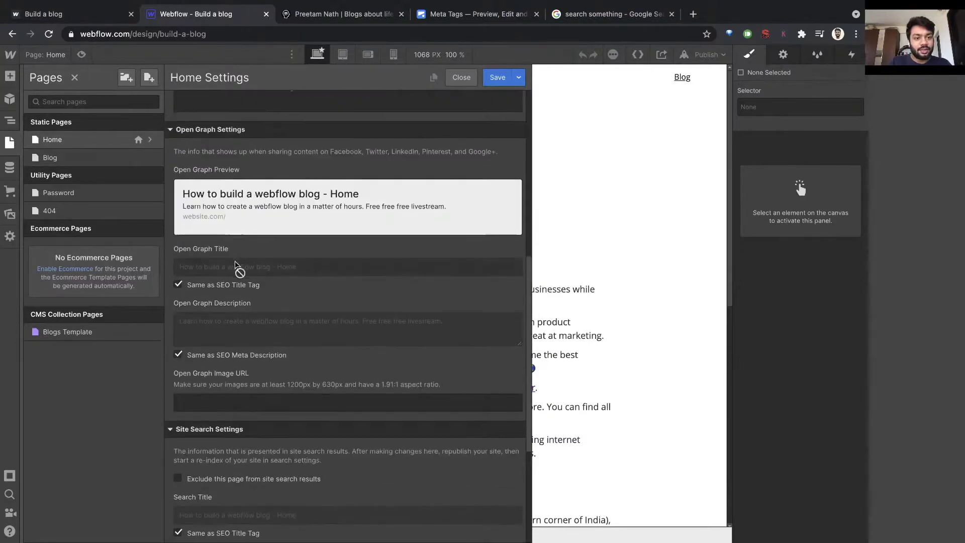
pyautogui.click(226, 310)
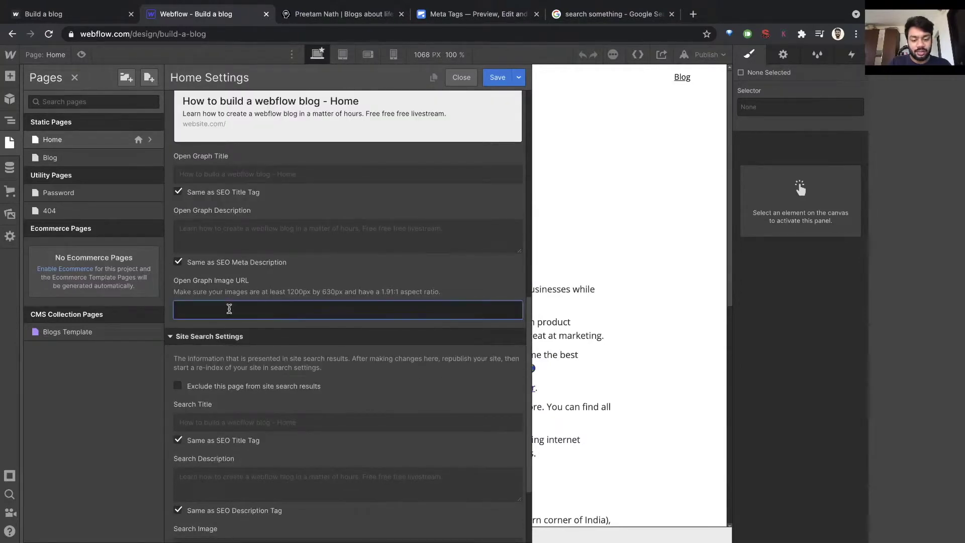
pyautogui.hotkey('ctrl', 'v')
pyautogui.scroll(5, 396, 276)
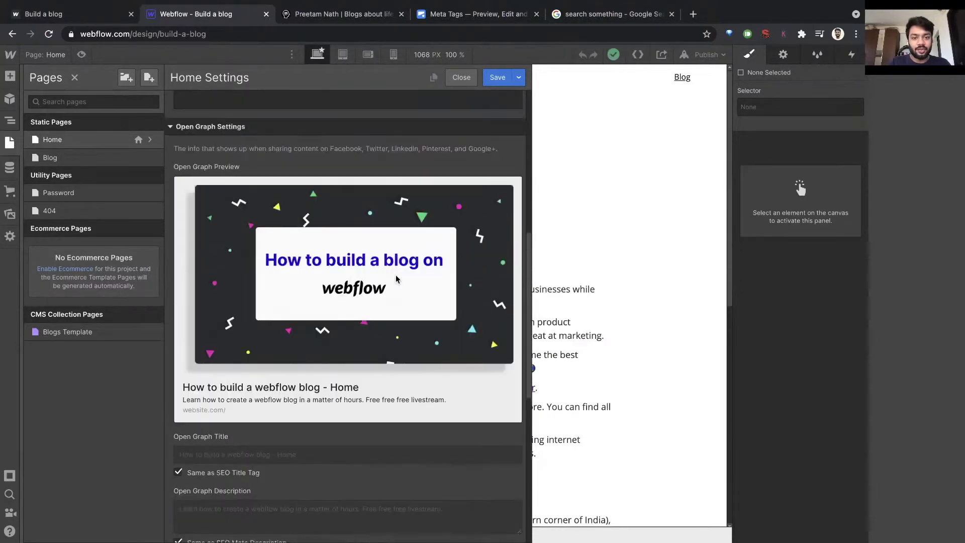
pyautogui.click(498, 77)
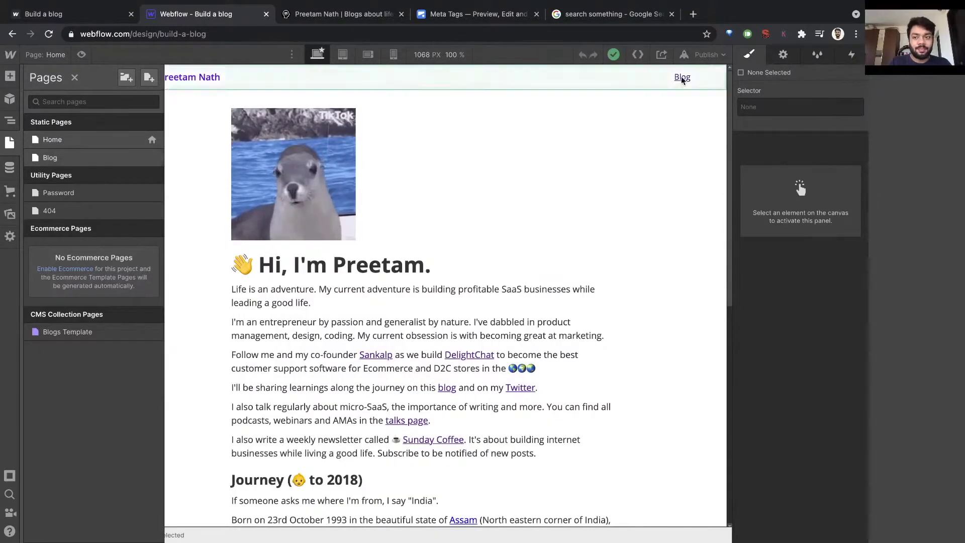
# Step: Publish the site to the selected domain and select the live site's address
pyautogui.click(706, 55)
pyautogui.click(673, 226)
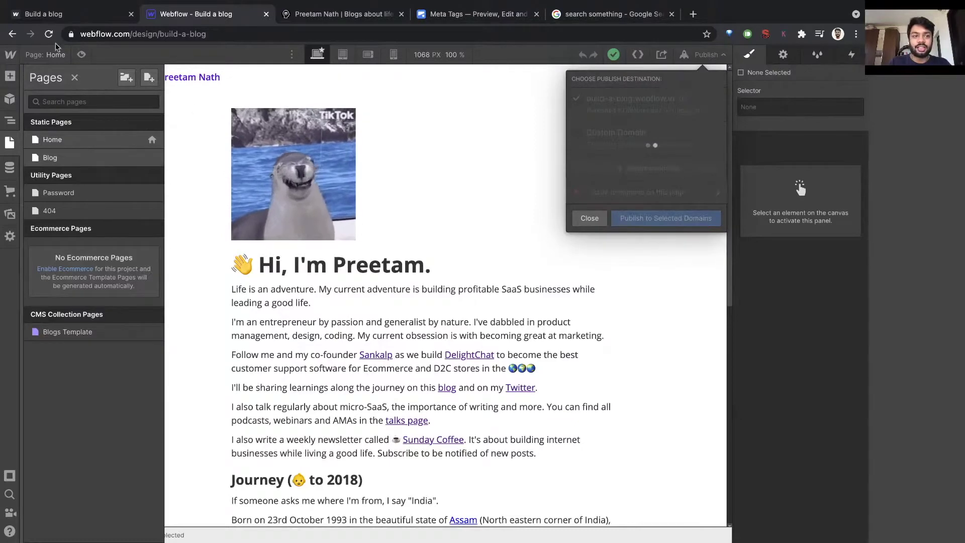
pyautogui.click(65, 20)
pyautogui.click(225, 33)
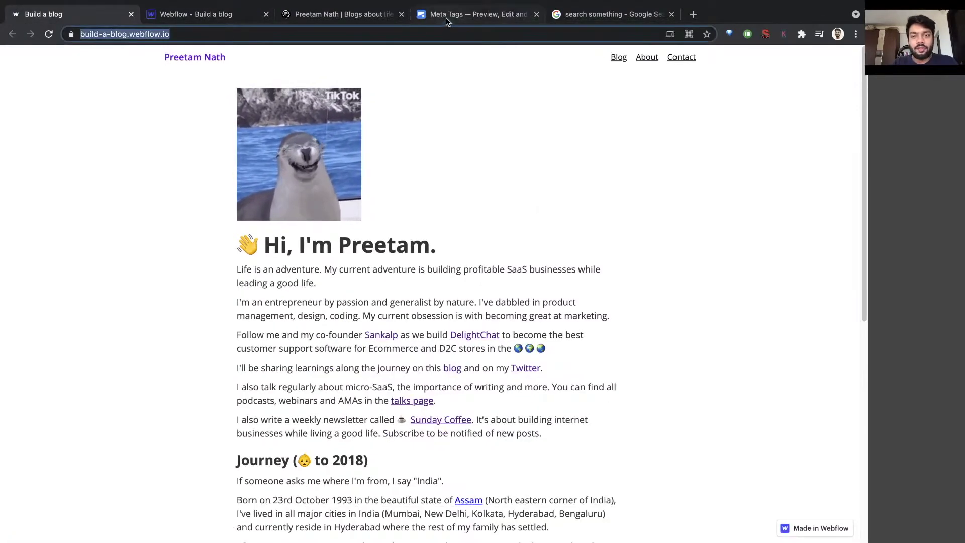
# Step: Preview build-a-blog.webflow.io in metatags.io to check the Home title, description and cover image
pyautogui.click(472, 15)
pyautogui.scroll(3, 438, 73)
pyautogui.click(437, 74)
pyautogui.hotkey('ctrl', 'a')
pyautogui.hotkey('ctrl', 'v')
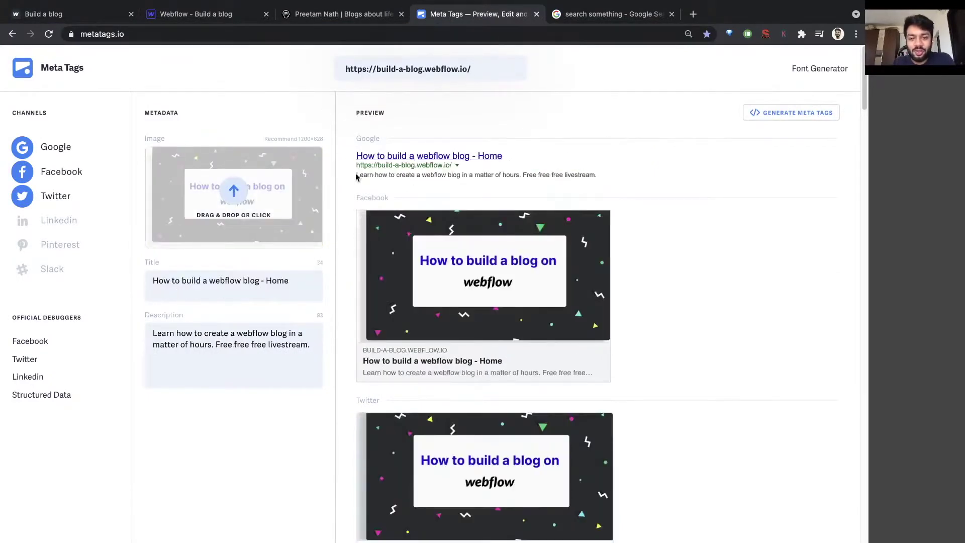
pyautogui.scroll(-2, 544, 171)
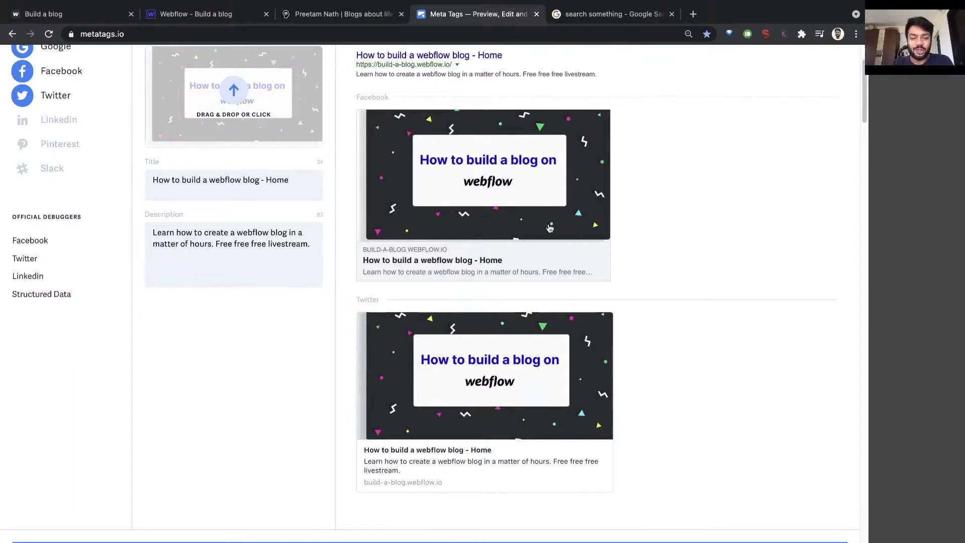
pyautogui.click(68, 19)
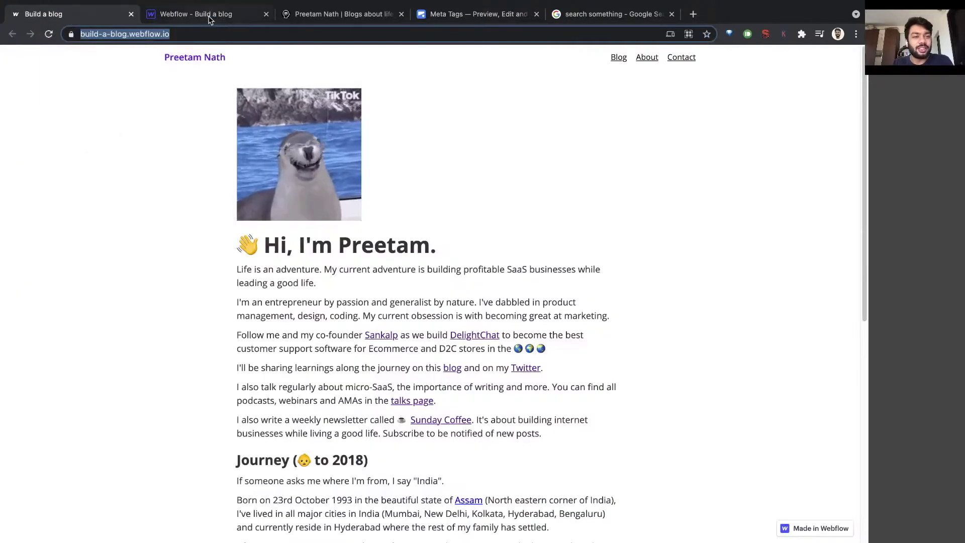
pyautogui.hotkey('ctrl', 'Tab')
# Step: Set the Blog page's title tag to 'Blogs about life living loving building - Blog'
pyautogui.click(150, 157)
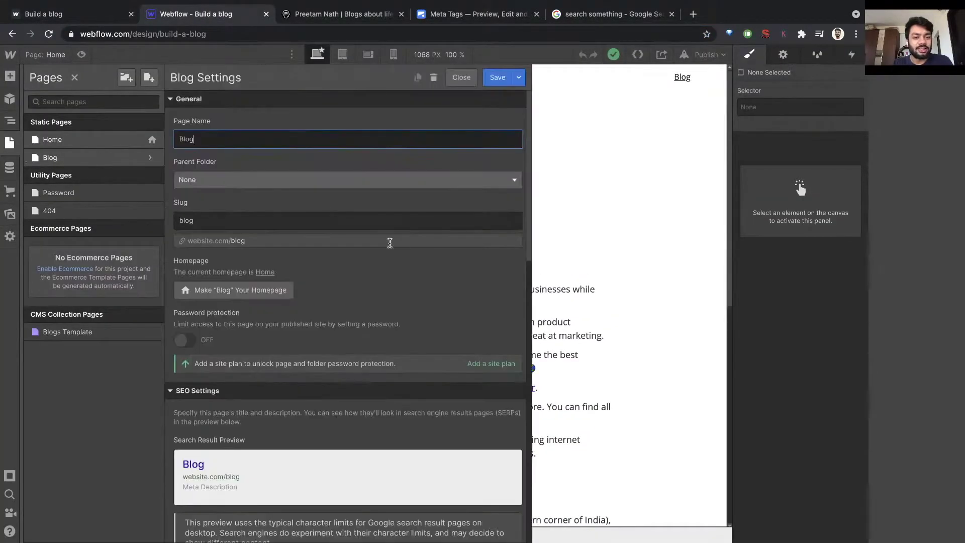
pyautogui.scroll(-5, 280, 297)
pyautogui.click(231, 343)
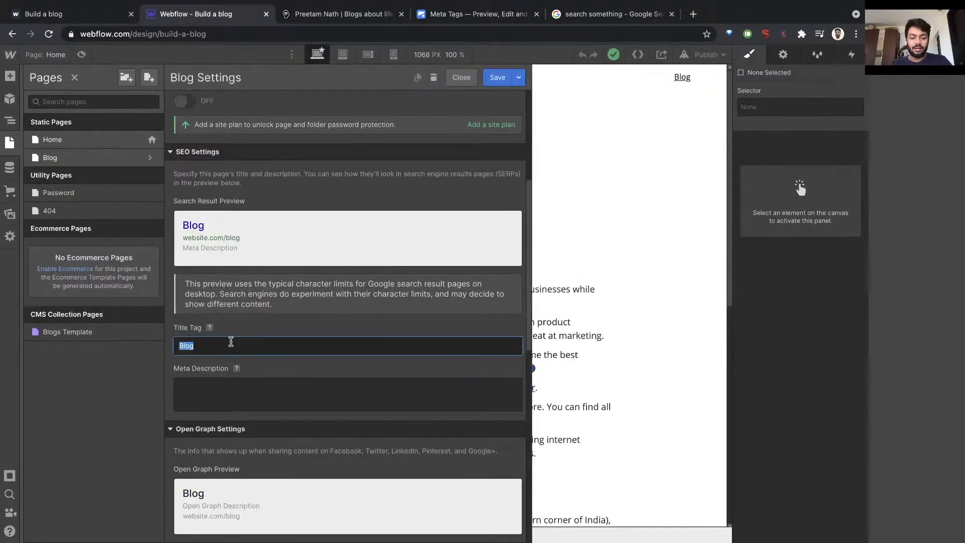
pyautogui.write('Blogs about l')
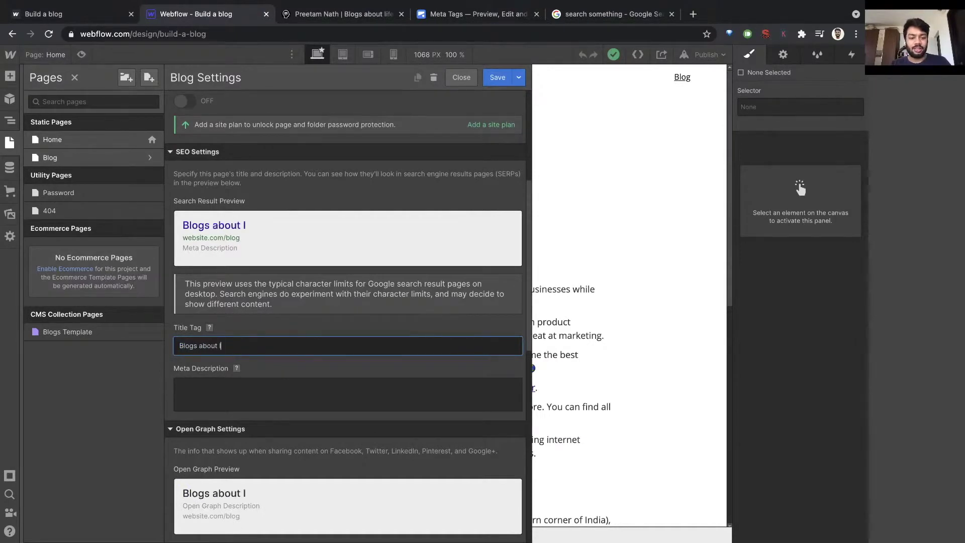
pyautogui.write('ife living ')
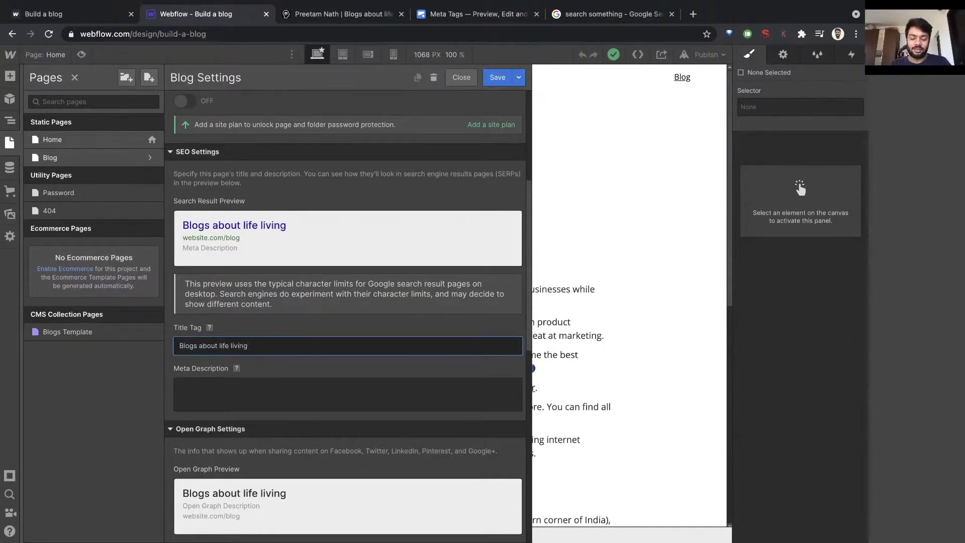
pyautogui.write('loving build')
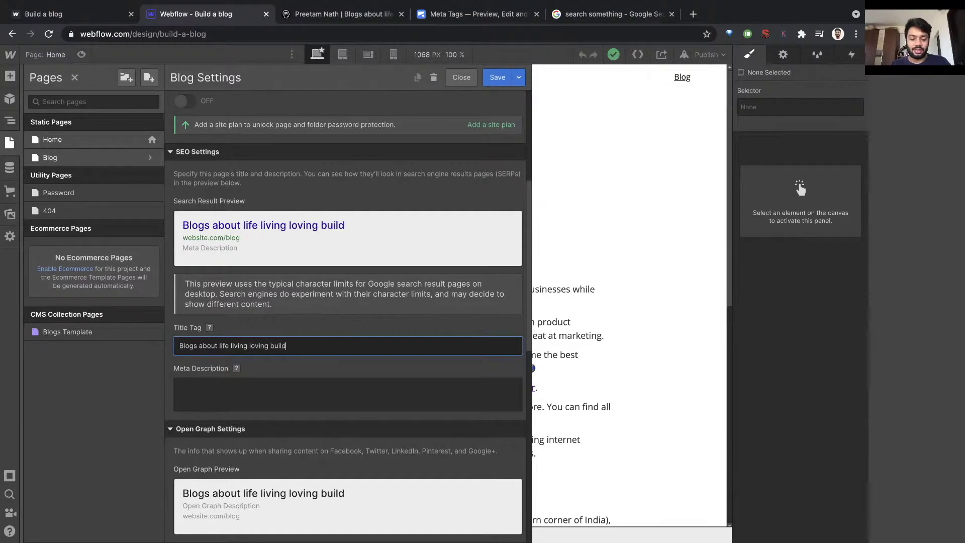
pyautogui.write('ing - Blog')
# Step: Add the meta description 'This is my blog. Check it out.' and close the settings
pyautogui.press('Tab')
pyautogui.write('This is my blog. Check ')
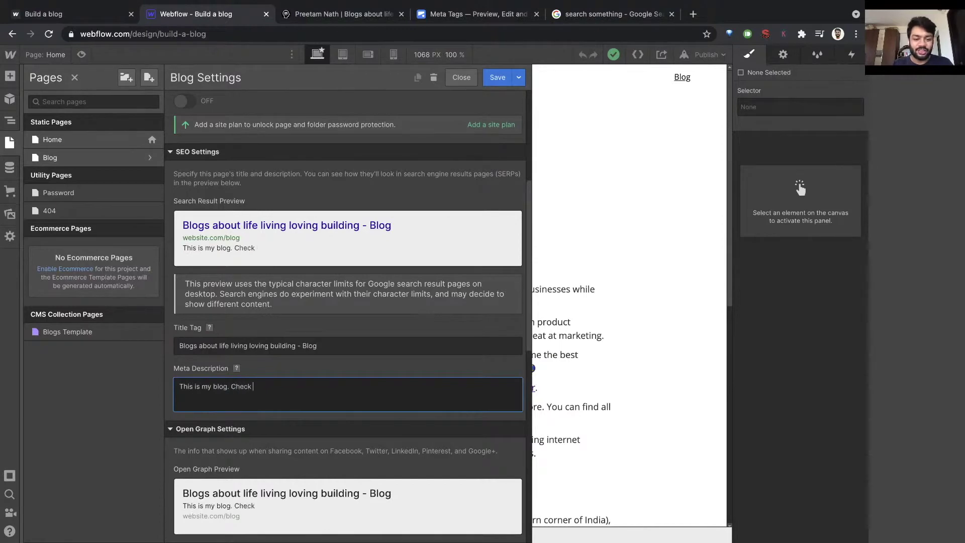
pyautogui.write('it out.')
pyautogui.scroll(-10, 296, 340)
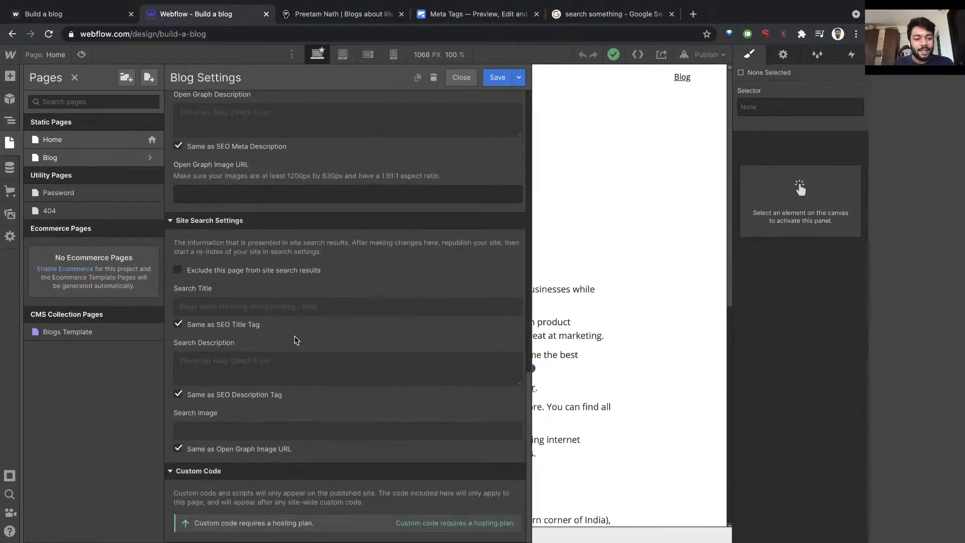
pyautogui.write('.')
pyautogui.scroll(10, 297, 330)
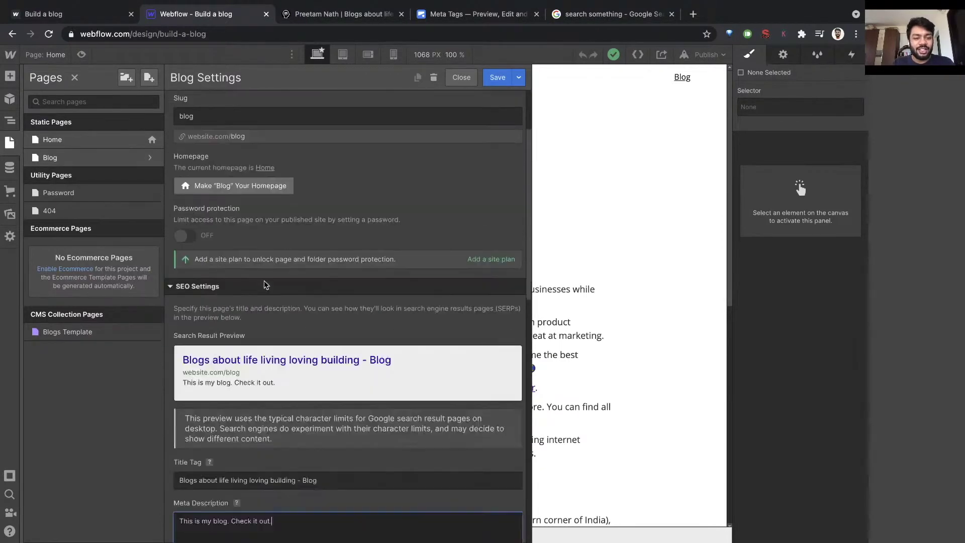
pyautogui.scroll(-4, 251, 286)
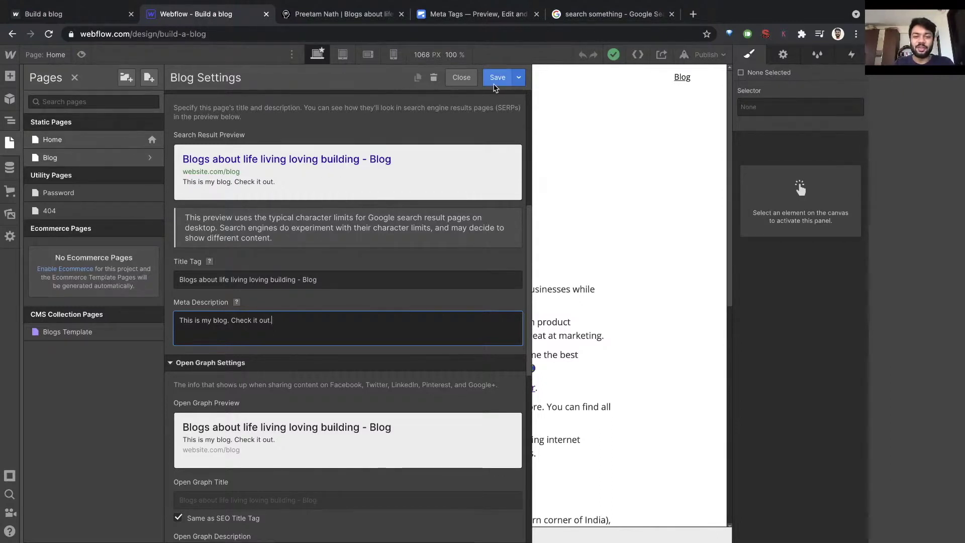
pyautogui.scroll(-5, 445, 206)
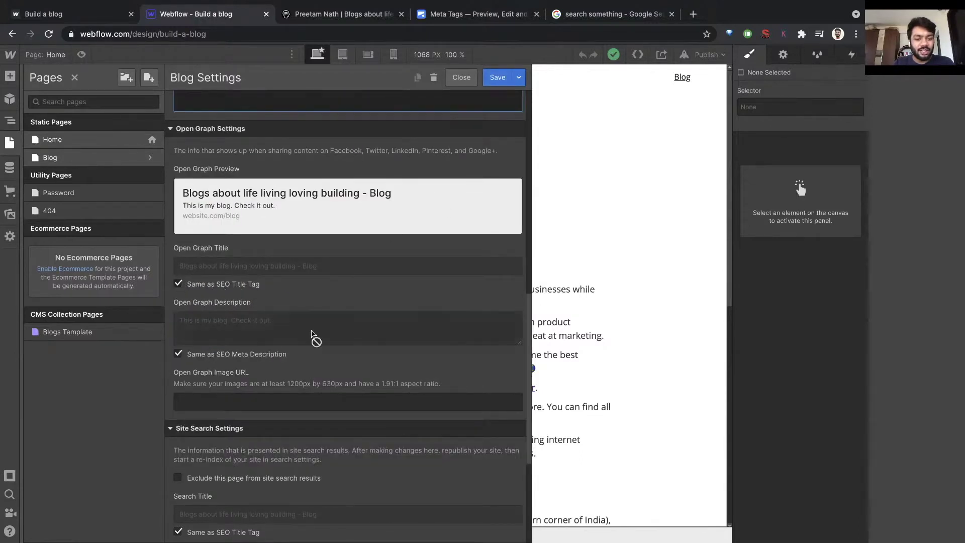
pyautogui.scroll(1, 326, 308)
pyautogui.scroll(8, 427, 186)
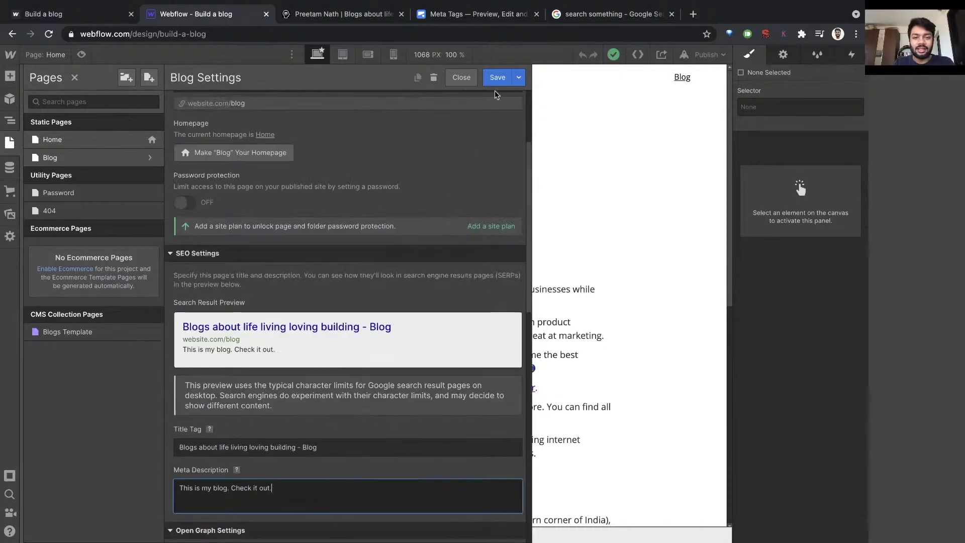
pyautogui.press('Escape')
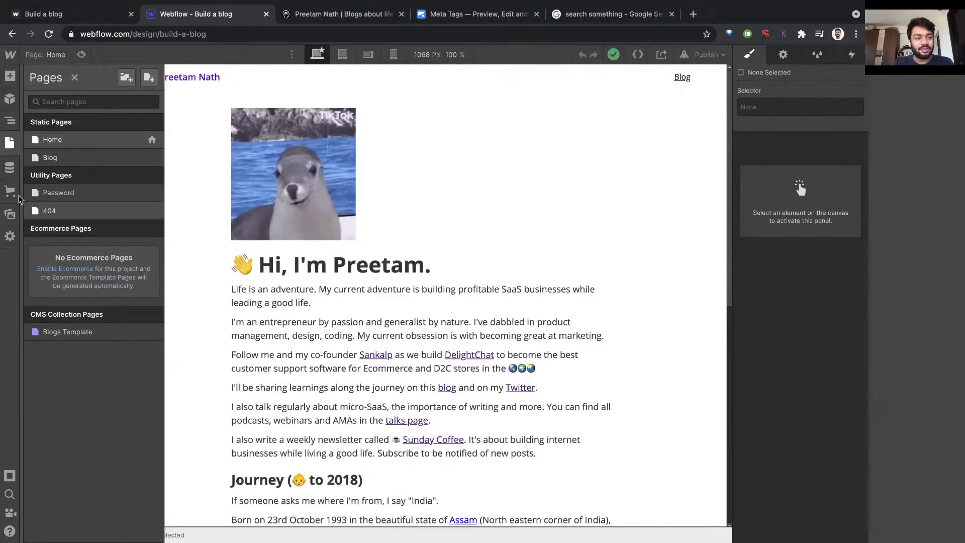
# Step: Load the live Blog page address build-a-blog.webflow.io/blog into metatags.io
pyautogui.click(68, 20)
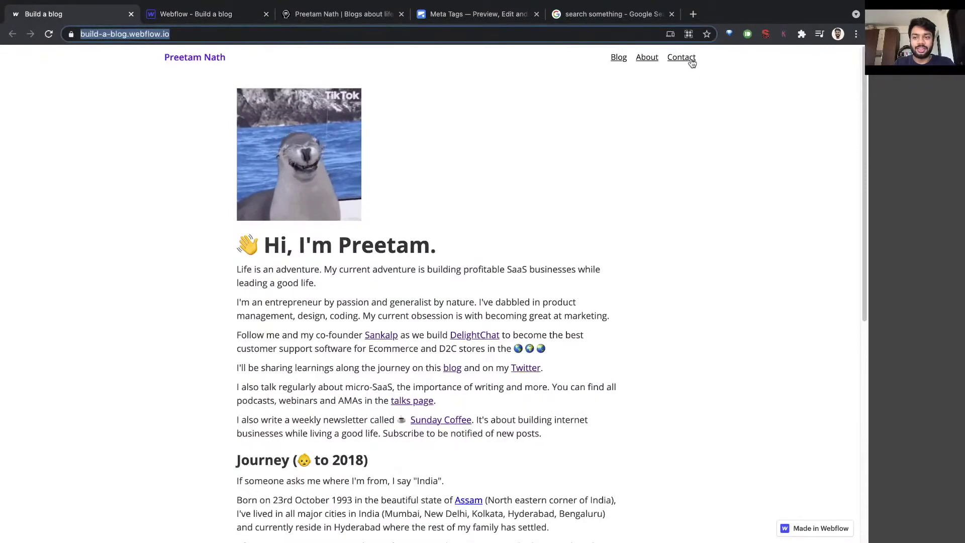
pyautogui.click(622, 60)
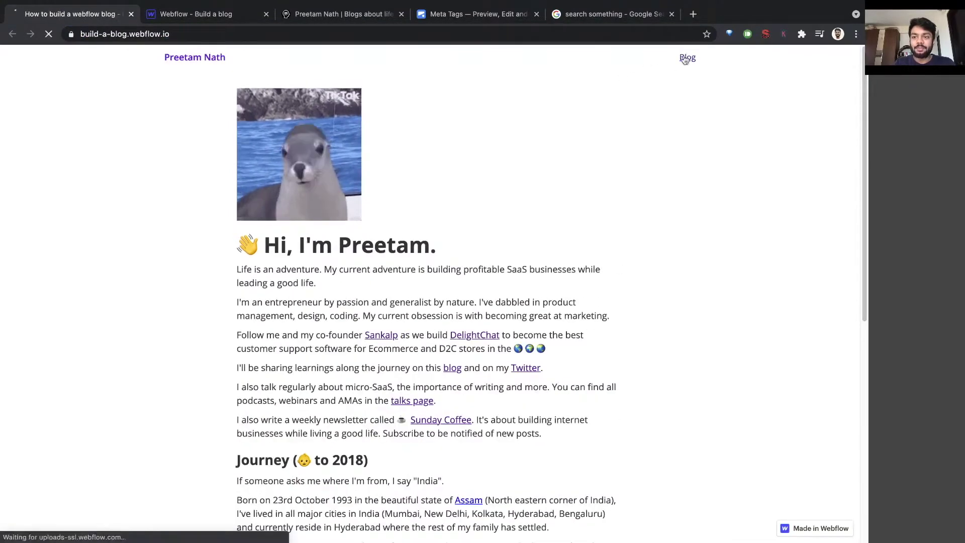
pyautogui.click(293, 34)
pyautogui.hotkey('ctrl', 'c')
pyautogui.click(432, 14)
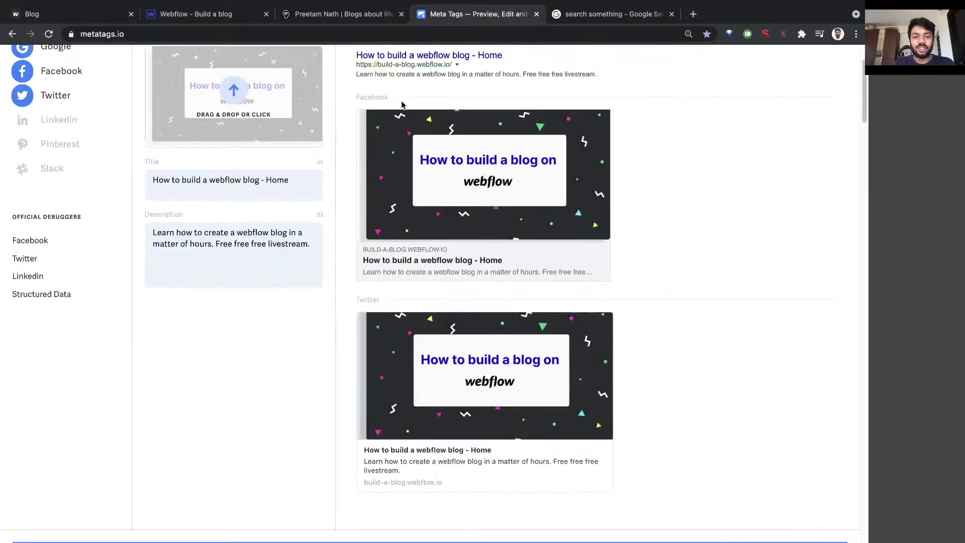
pyautogui.scroll(3, 402, 105)
pyautogui.tripleClick(417, 69)
pyautogui.hotkey('ctrl', 'v')
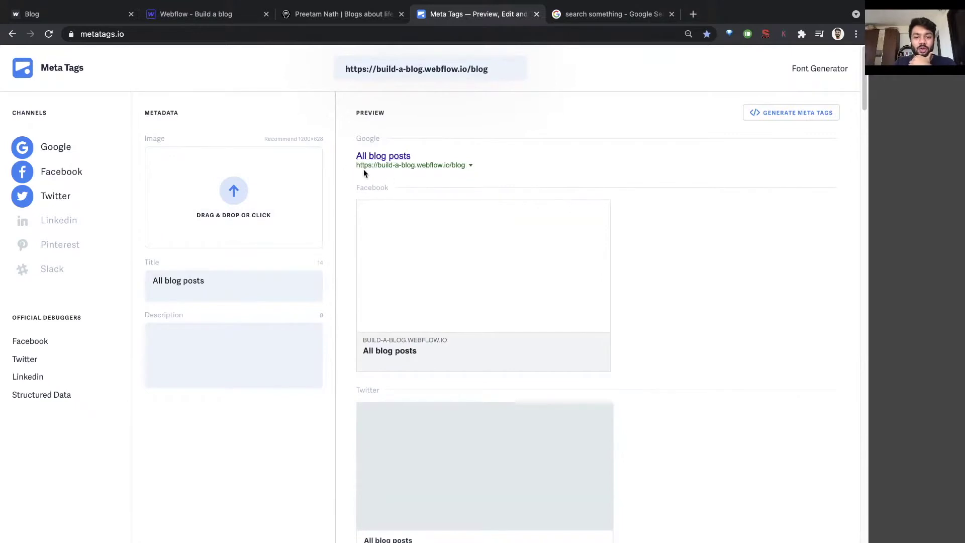
# Step: Republish the Webflow site to build-a-blog.webflow.io and return to metatags.io
pyautogui.click(174, 15)
pyautogui.click(713, 52)
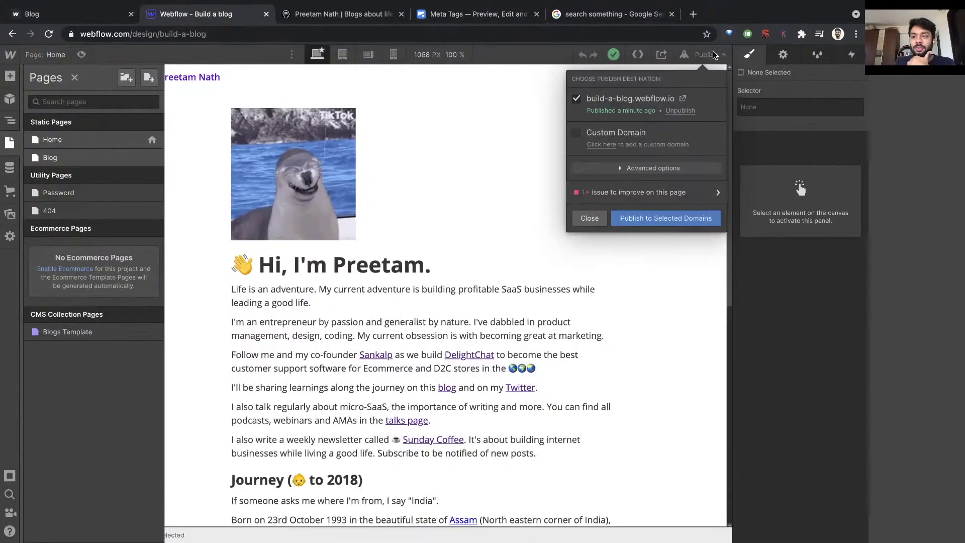
pyautogui.click(668, 217)
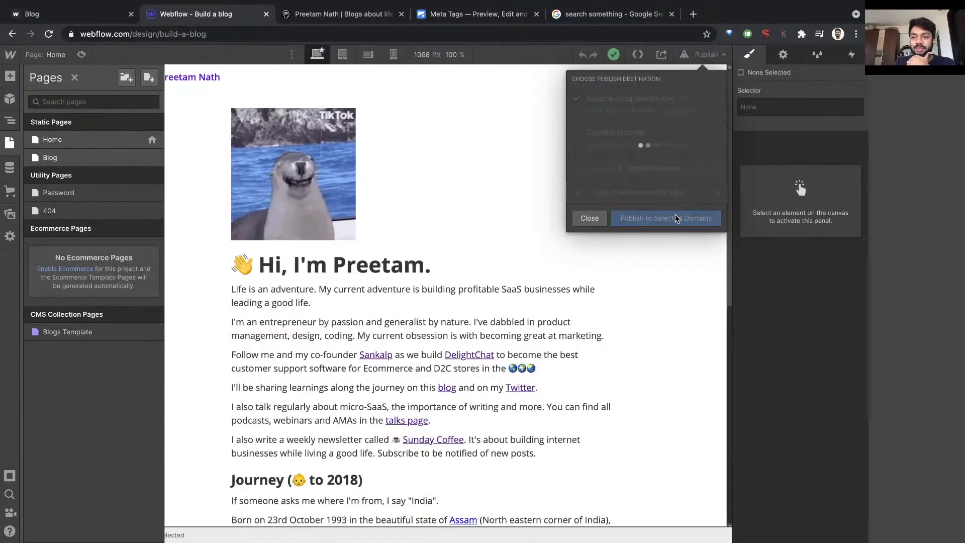
pyautogui.click(486, 15)
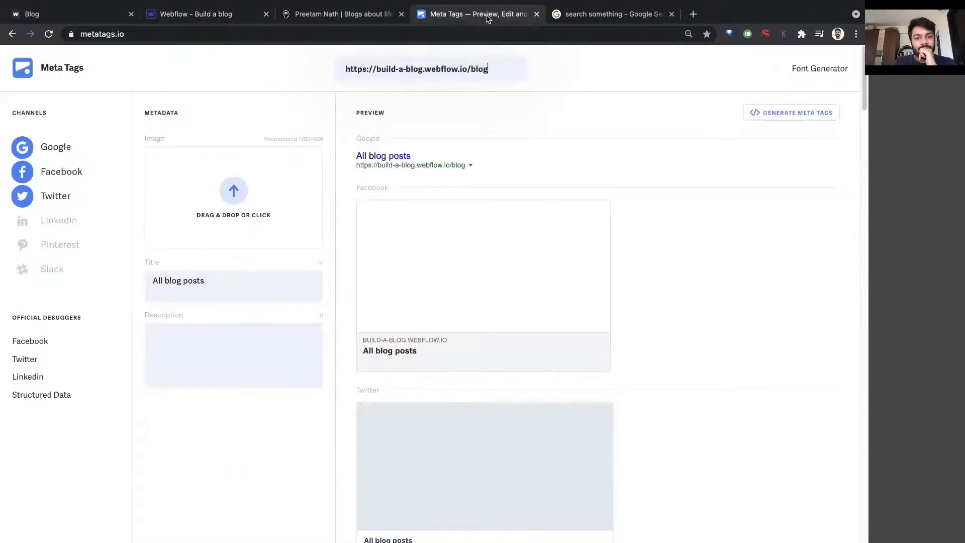
# Step: Re-fetch the /blog meta tags to show the new title and 'This is my blog. Check it out.'
pyautogui.click(442, 66)
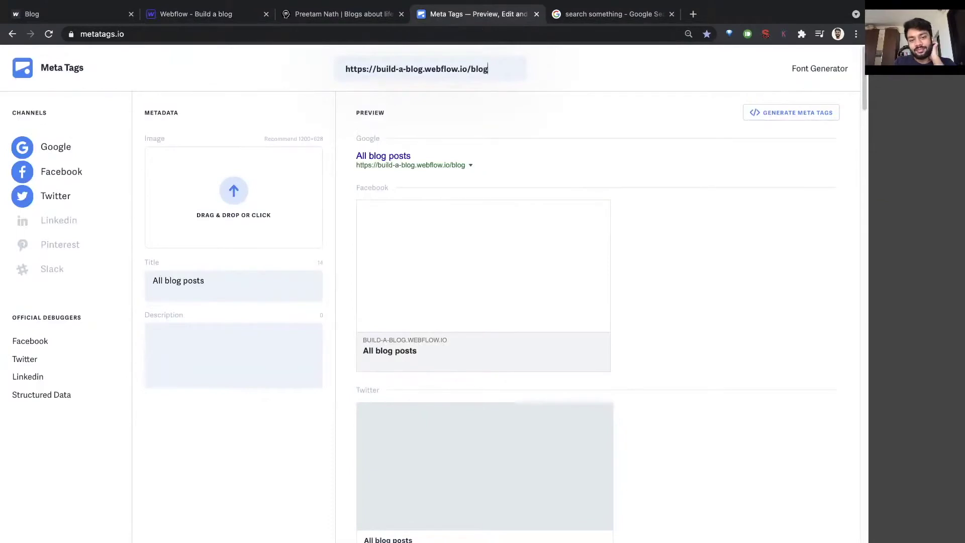
pyautogui.press('Return')
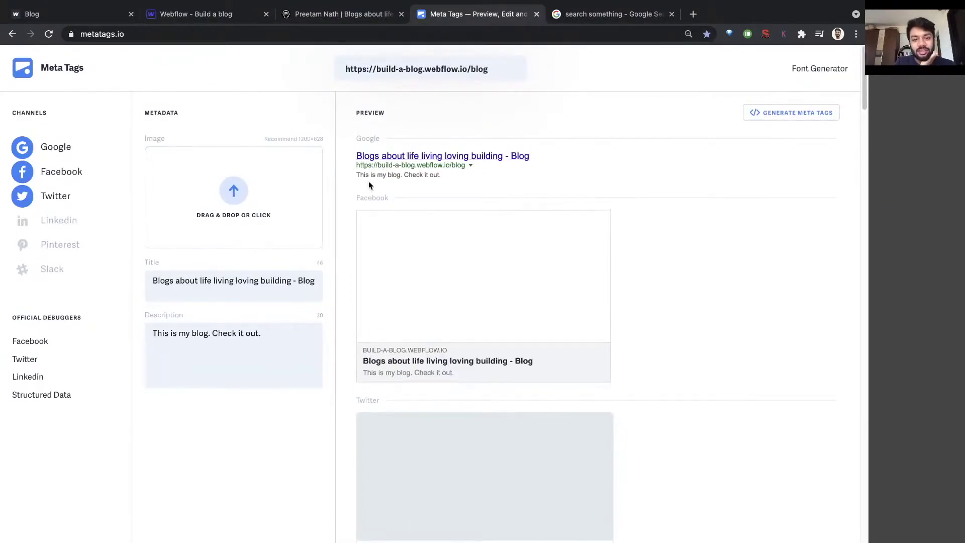
pyautogui.click(85, 15)
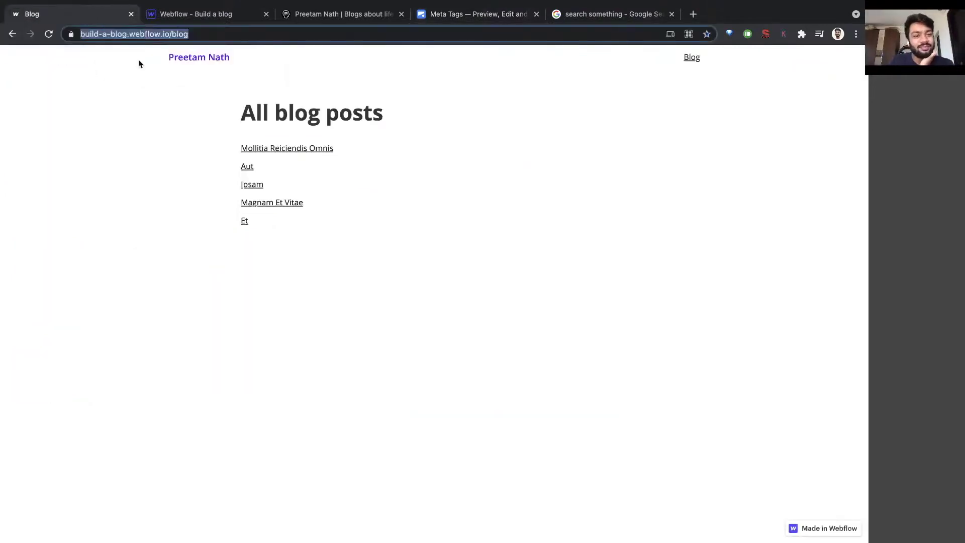
# Step: Open the Mollitia Reiciendis Omnis post and the reference blog's featured online-course article
pyautogui.click(271, 149)
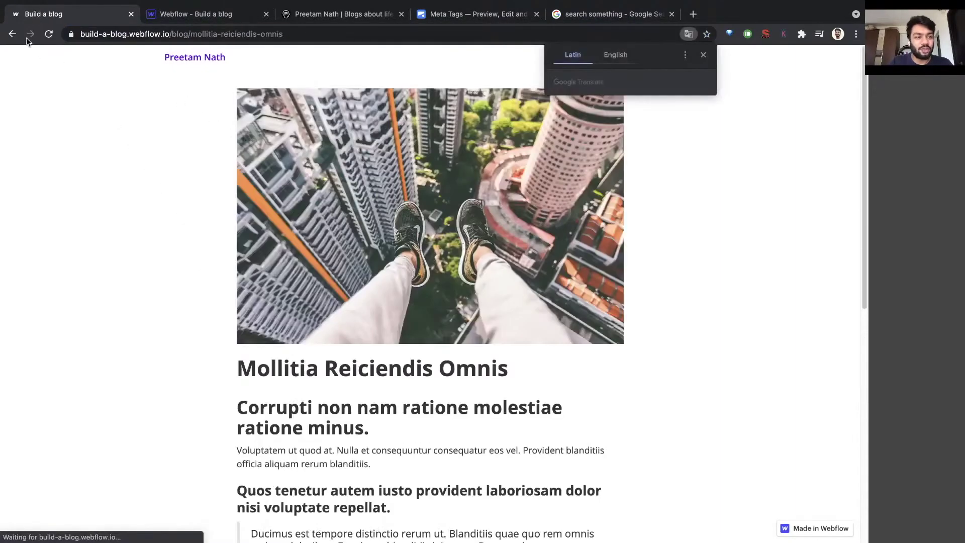
pyautogui.click(703, 56)
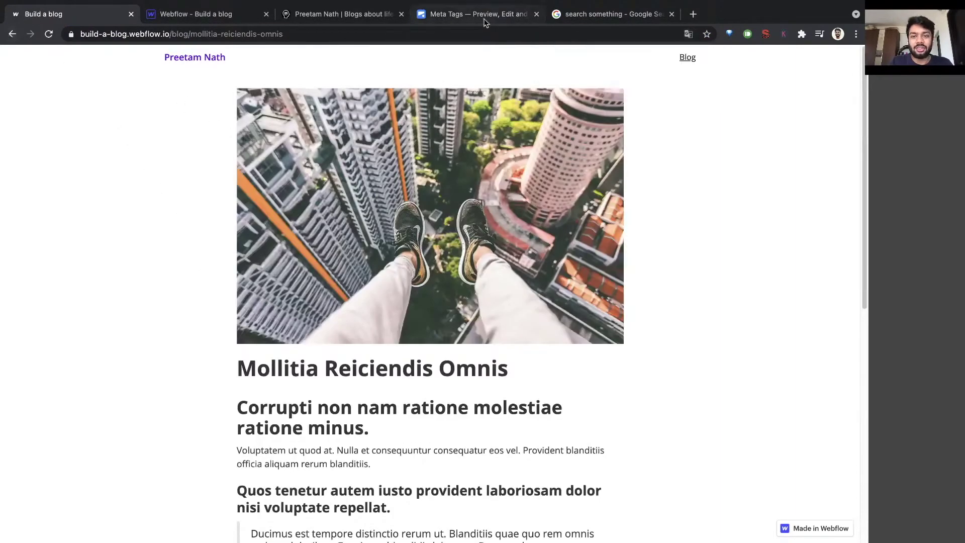
pyautogui.click(509, 15)
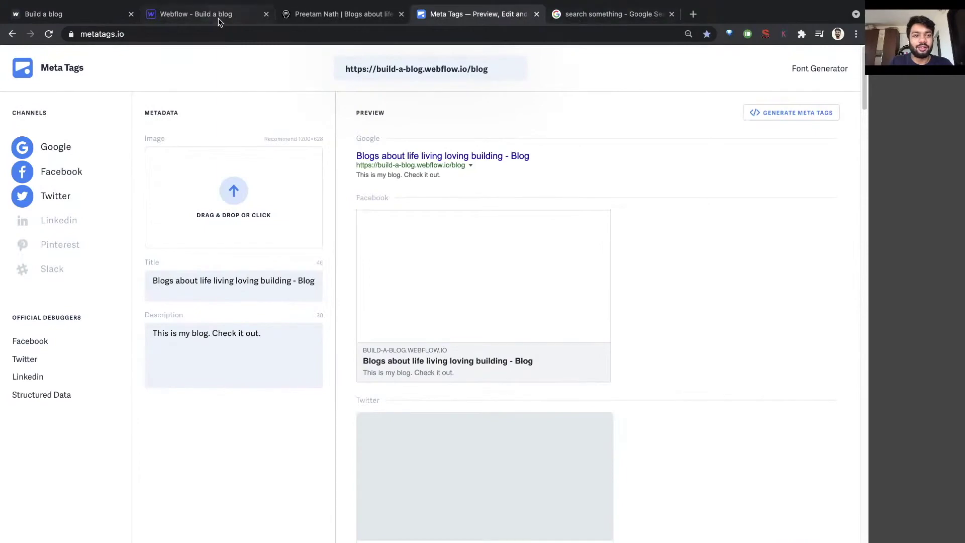
pyautogui.click(358, 14)
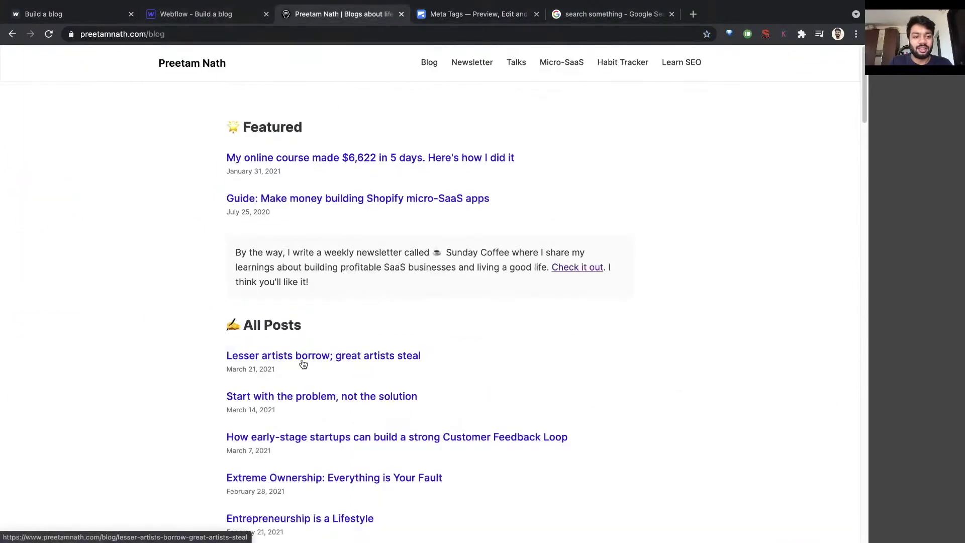
pyautogui.click(345, 158)
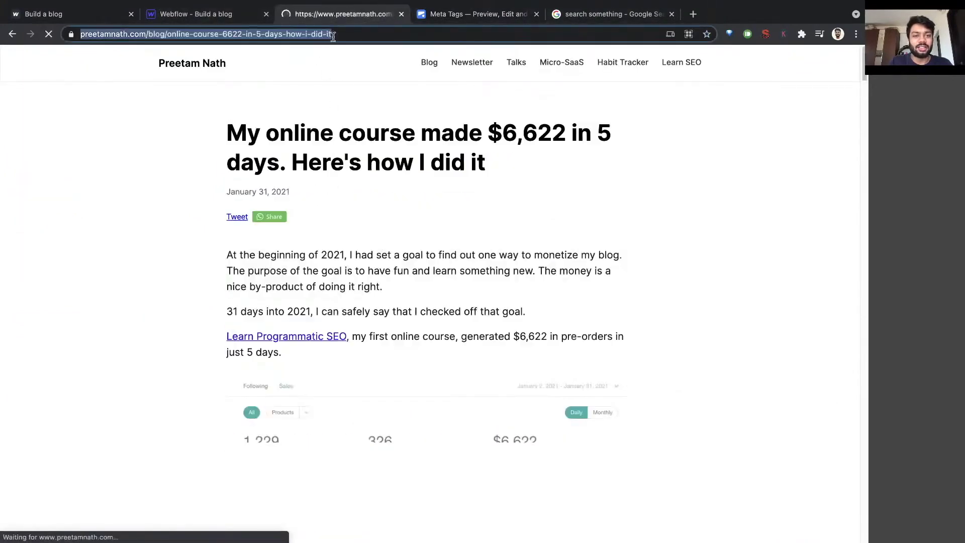
# Step: Preview the online-course article's URL on metatags.io, then bring up Webflow's Blogs Template settings
pyautogui.click(468, 14)
pyautogui.click(463, 62)
pyautogui.hotkey('ctrl', 'a')
pyautogui.write('https://preetamnath.com/blog/online-course-6622-in-5-days-how-i-did-it')
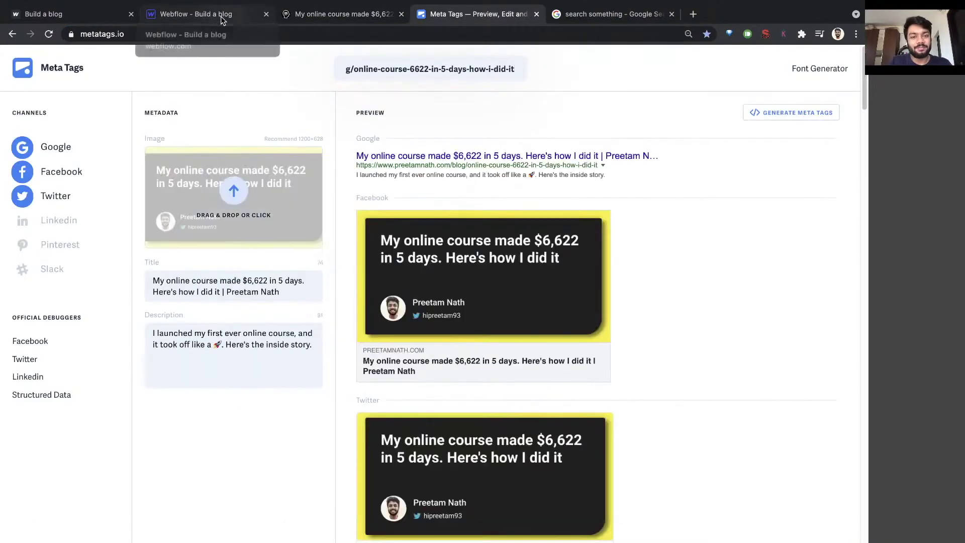
pyautogui.click(221, 16)
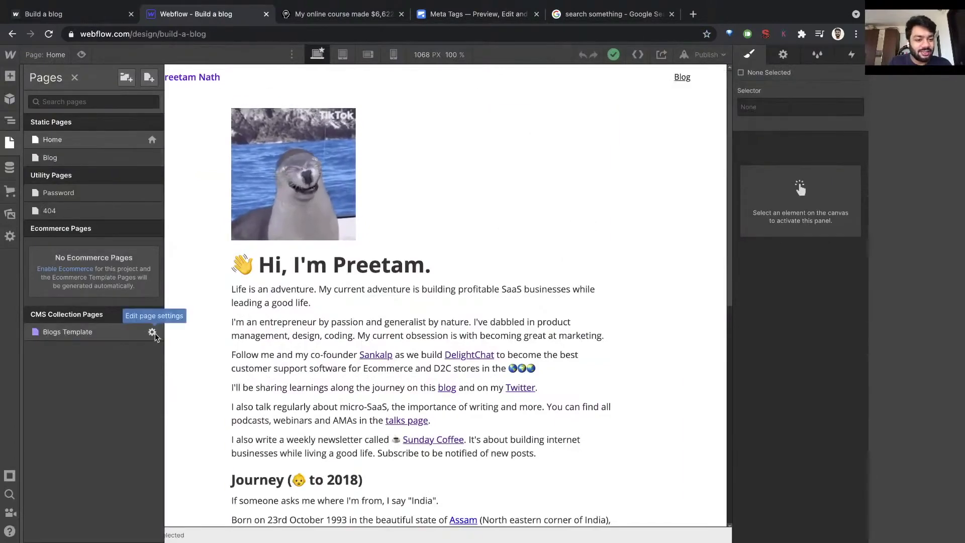
pyautogui.click(152, 331)
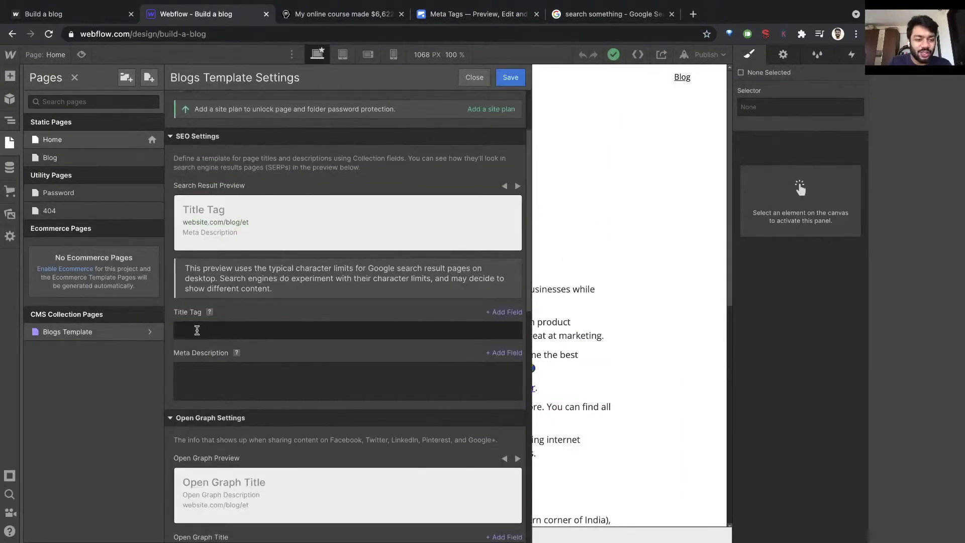
# Step: Set the Blogs Template Title Tag to the post Name field plus a ' - [author's] Blog' suffix
pyautogui.click(199, 330)
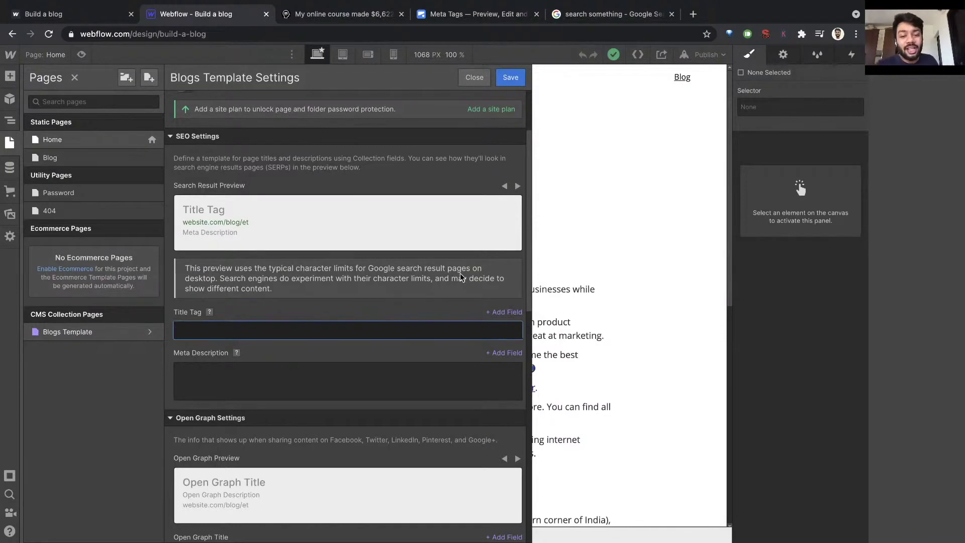
pyautogui.click(505, 312)
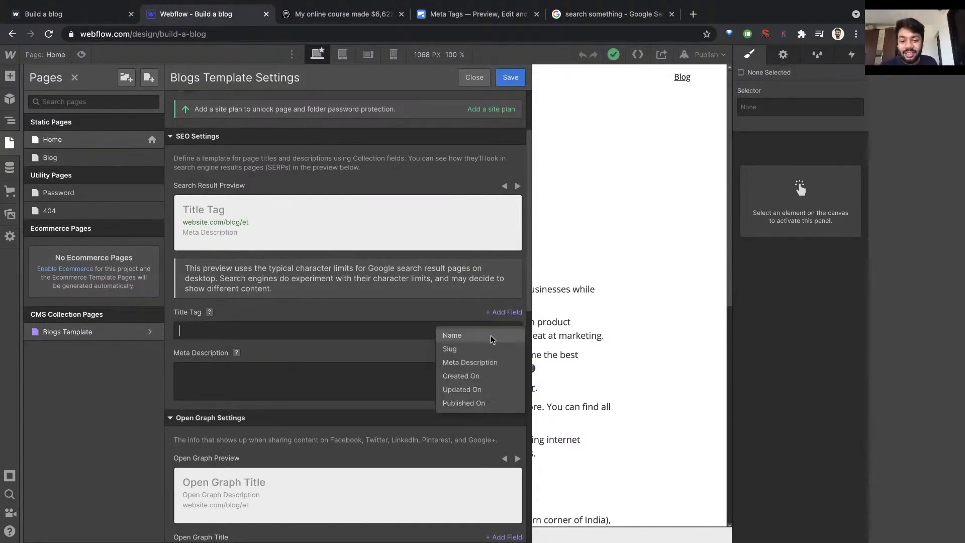
pyautogui.click(490, 335)
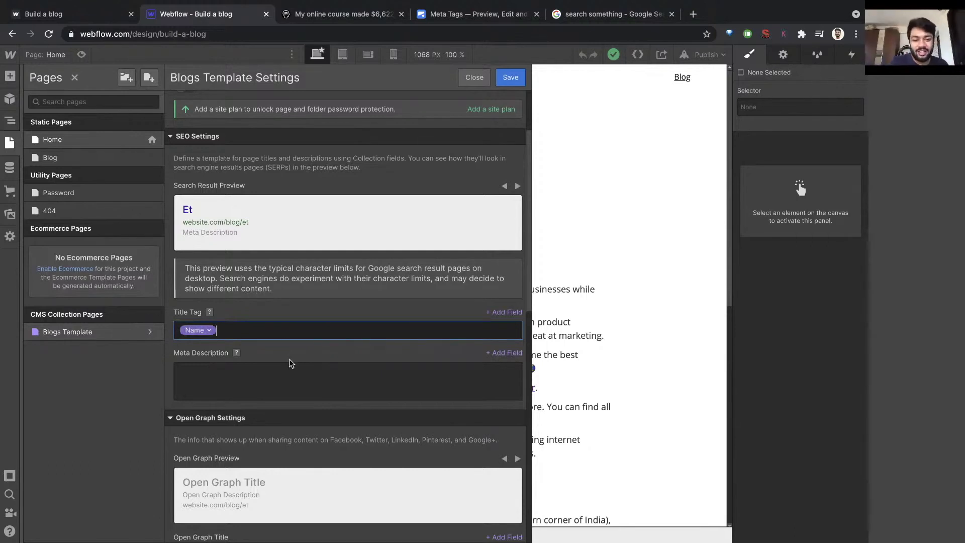
pyautogui.write('- Pr')
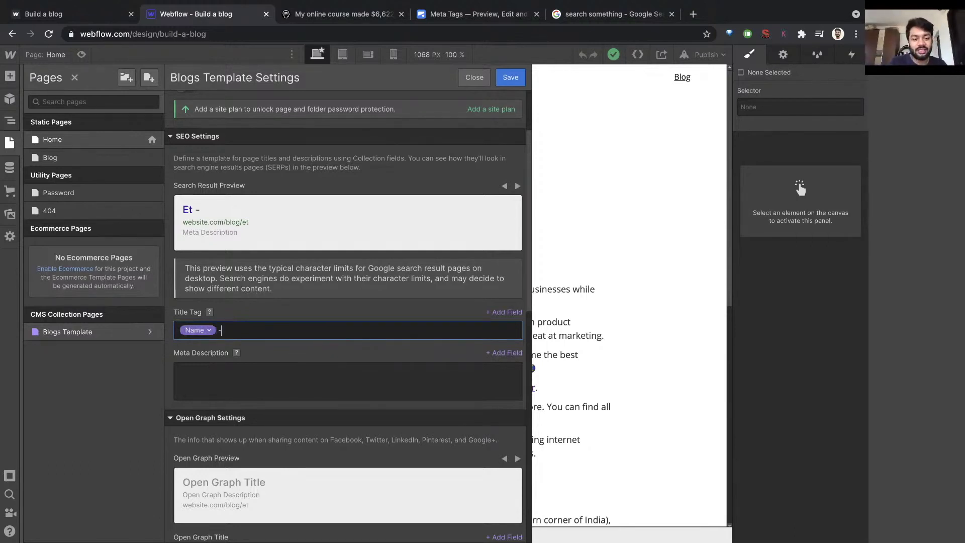
pyautogui.write("eetam's Blog")
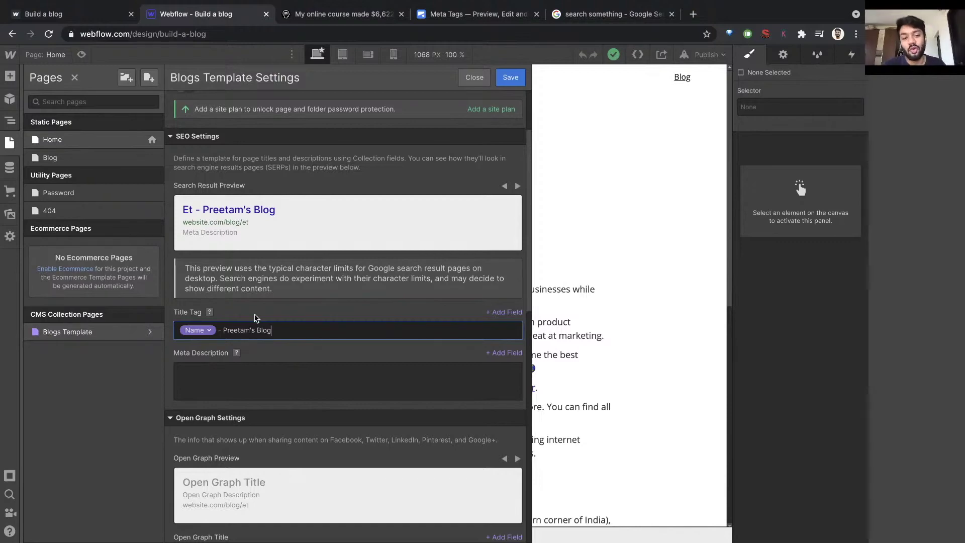
# Step: Check the online-course post's page-title suffix in the SEO extension's summary
pyautogui.hotkey('ctrl', 'Tab')
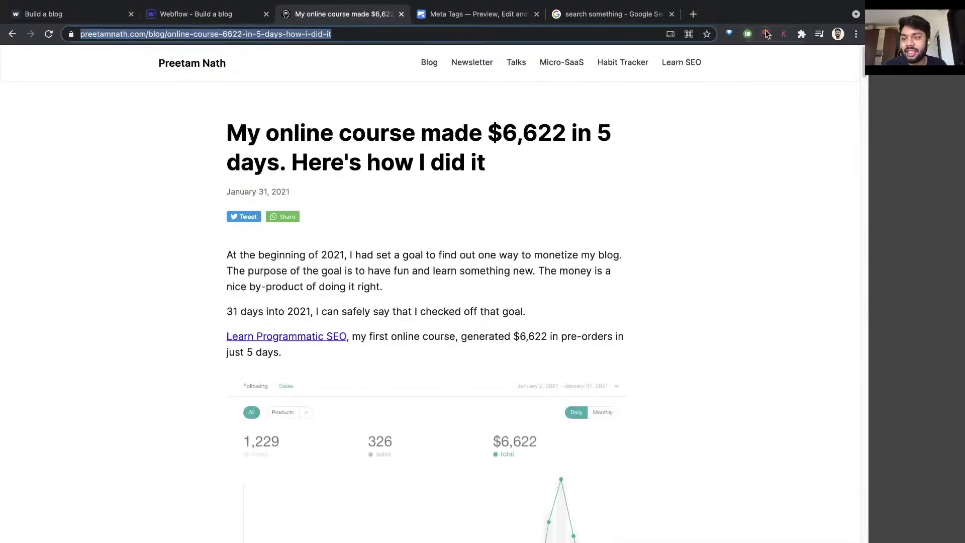
pyautogui.click(765, 34)
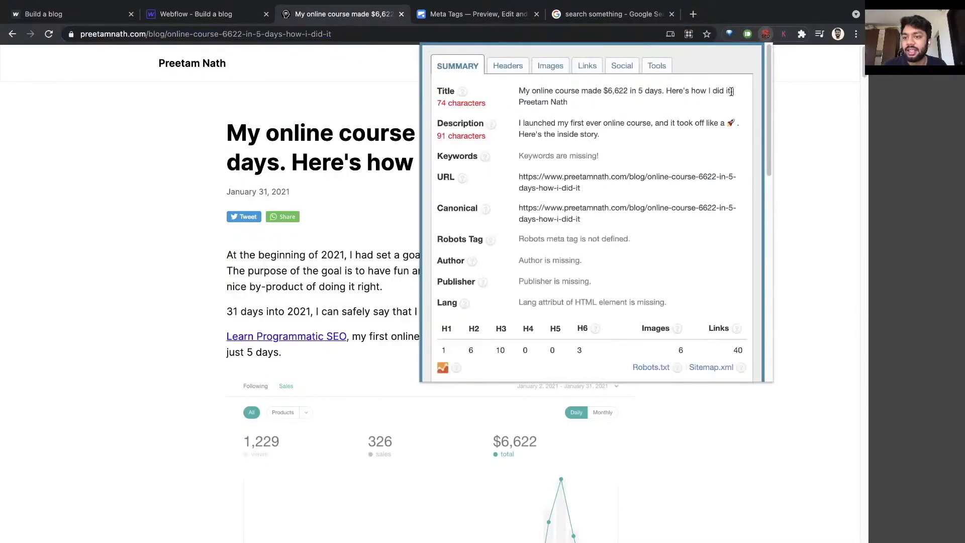
pyautogui.moveTo(739, 98); pyautogui.dragTo(517, 92)
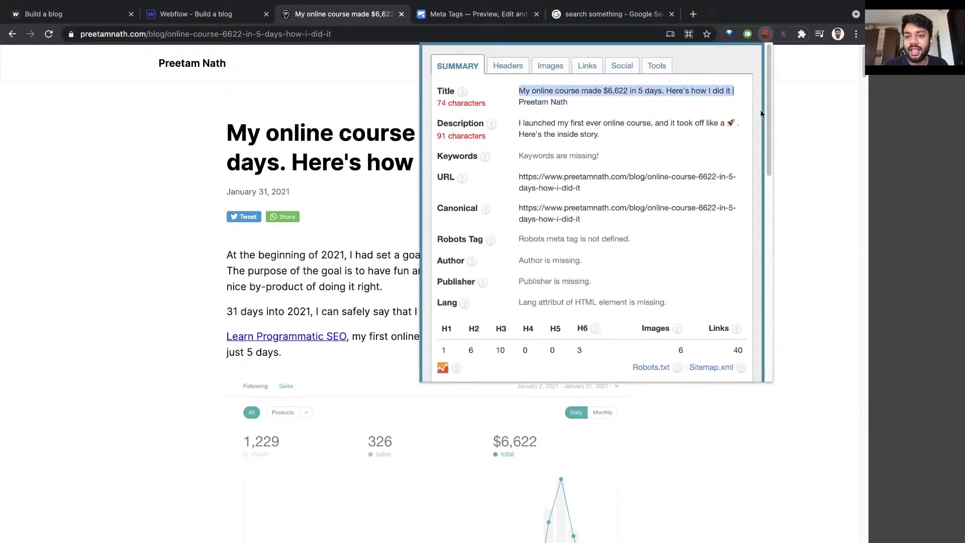
pyautogui.click(812, 128)
pyautogui.hotkey('ctrl', 'shift', 'Tab')
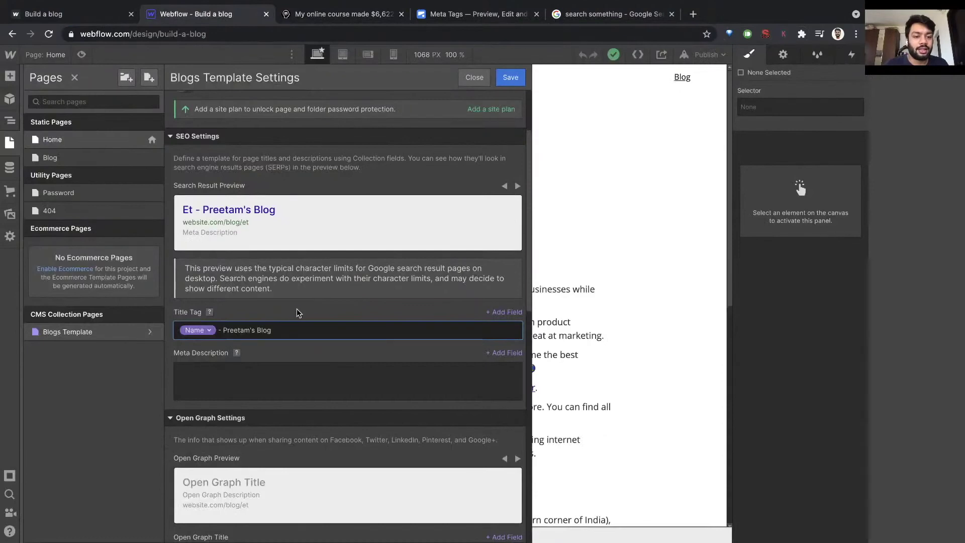
# Step: Set the Blogs Template Meta Description to the collection's Meta Description field and save
pyautogui.click(330, 383)
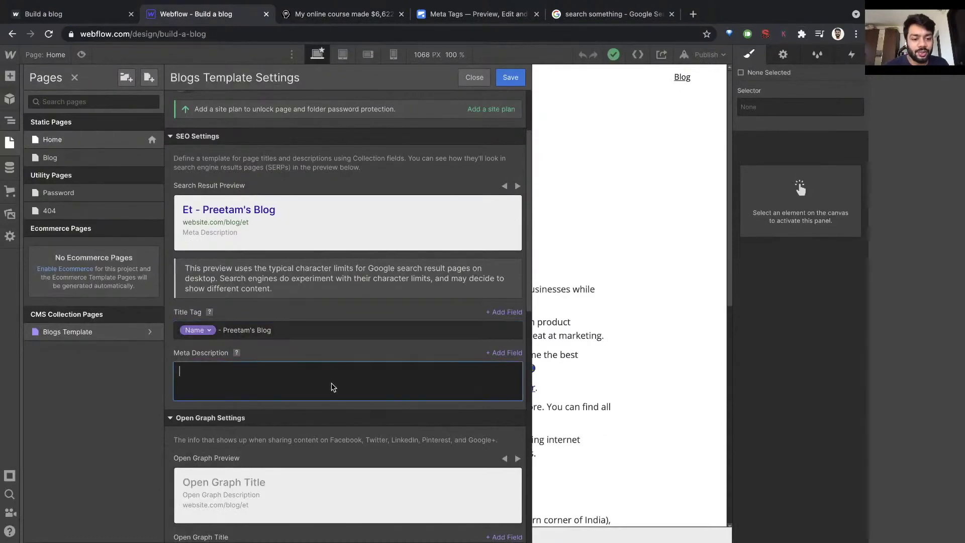
pyautogui.click(513, 354)
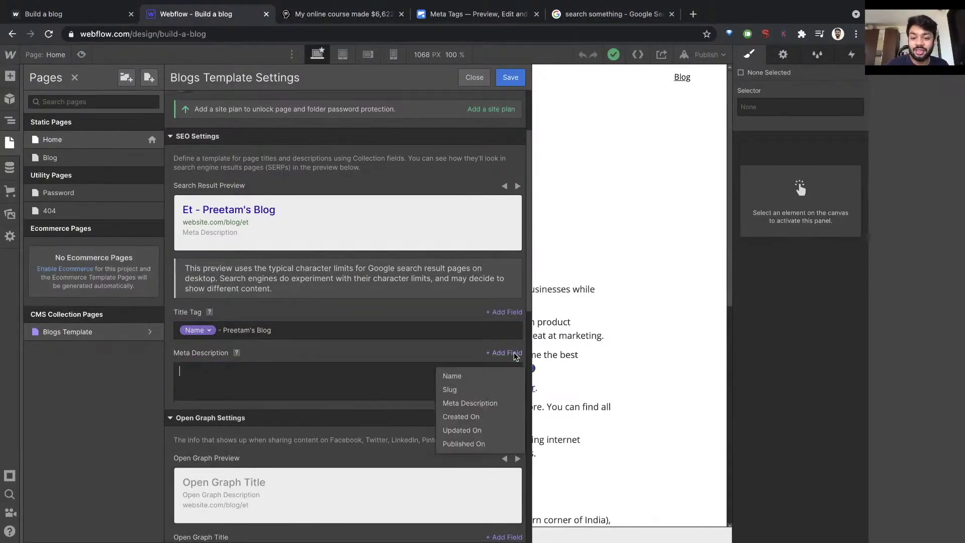
pyautogui.click(484, 406)
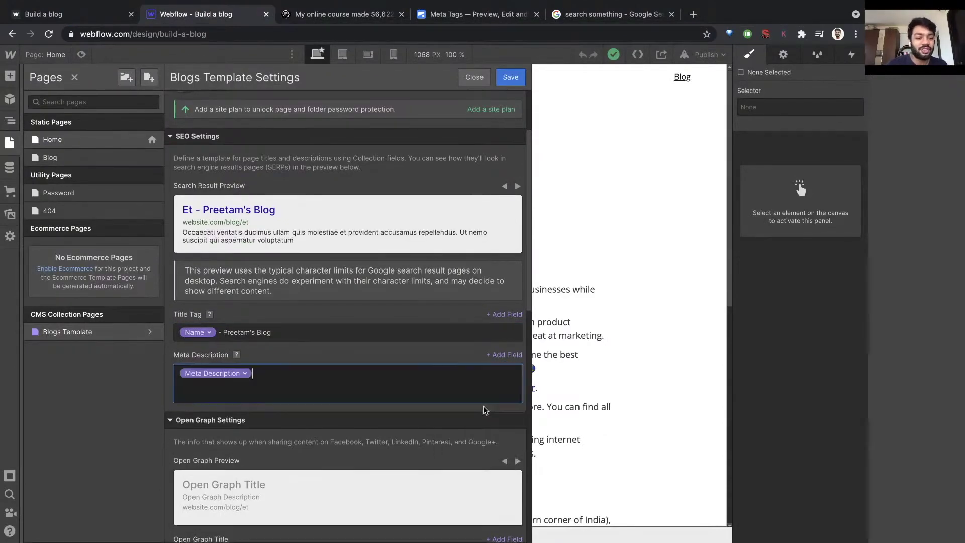
pyautogui.click(509, 74)
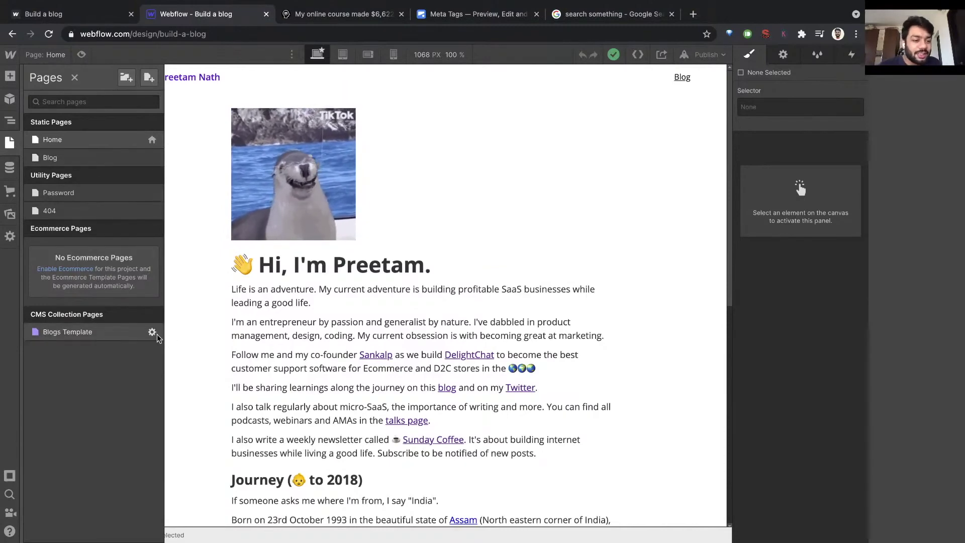
# Step: Make Open Graph title and description match SEO and use Post Image as the Open Graph image
pyautogui.click(150, 332)
pyautogui.scroll(-5, 286, 377)
pyautogui.scroll(-2, 251, 372)
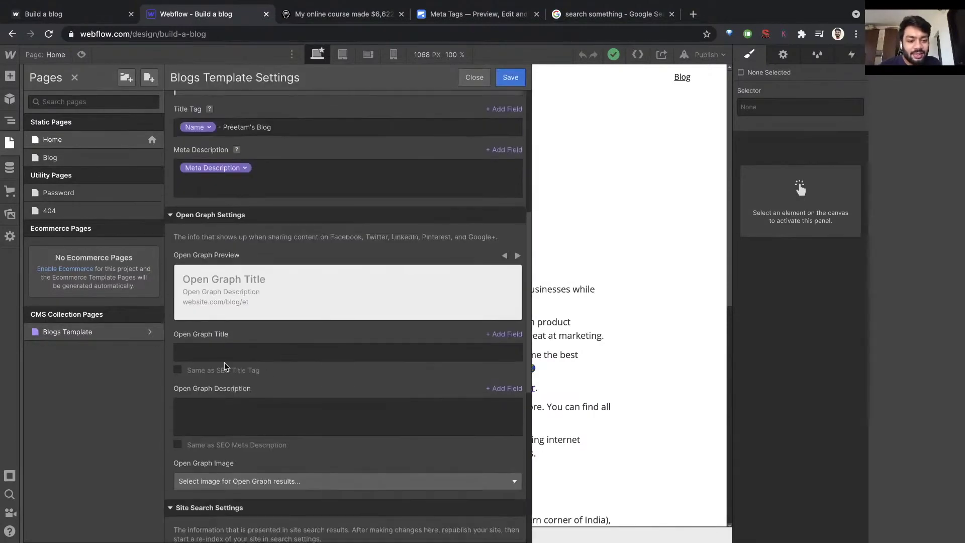
pyautogui.click(221, 366)
pyautogui.scroll(-2, 216, 382)
pyautogui.click(214, 390)
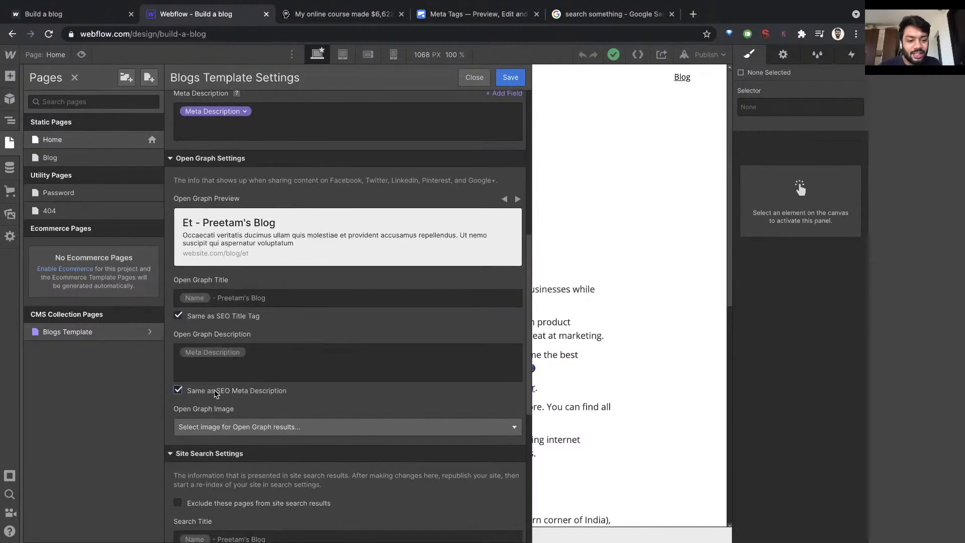
pyautogui.scroll(-2, 214, 390)
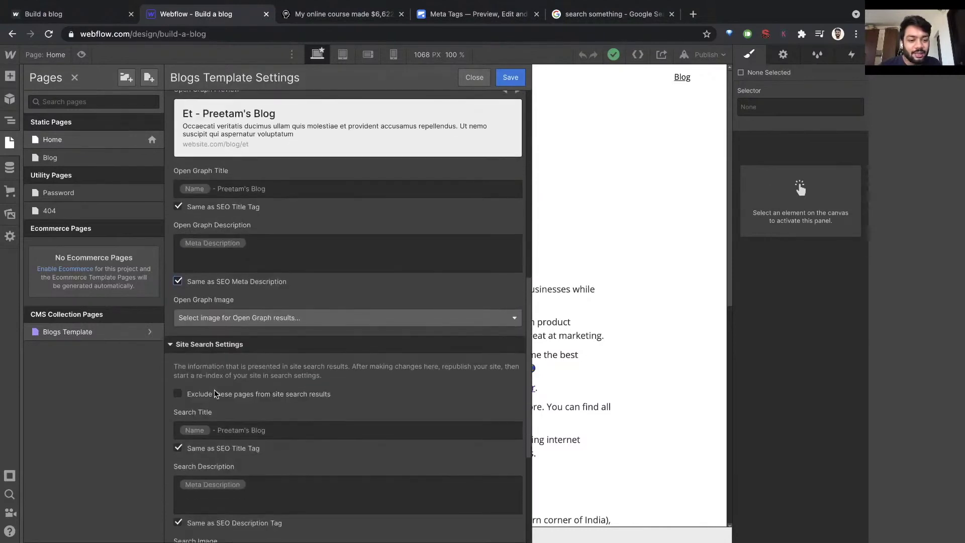
pyautogui.click(234, 320)
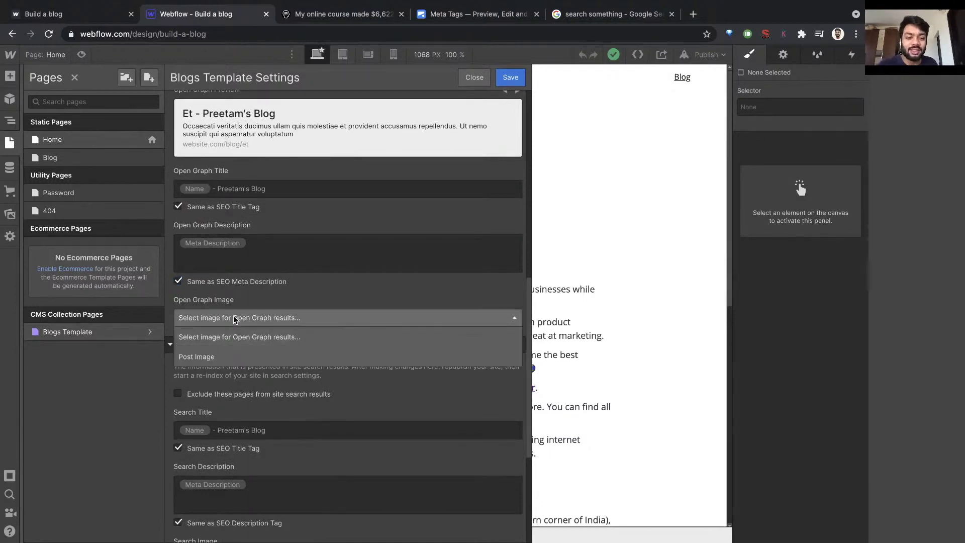
pyautogui.click(231, 355)
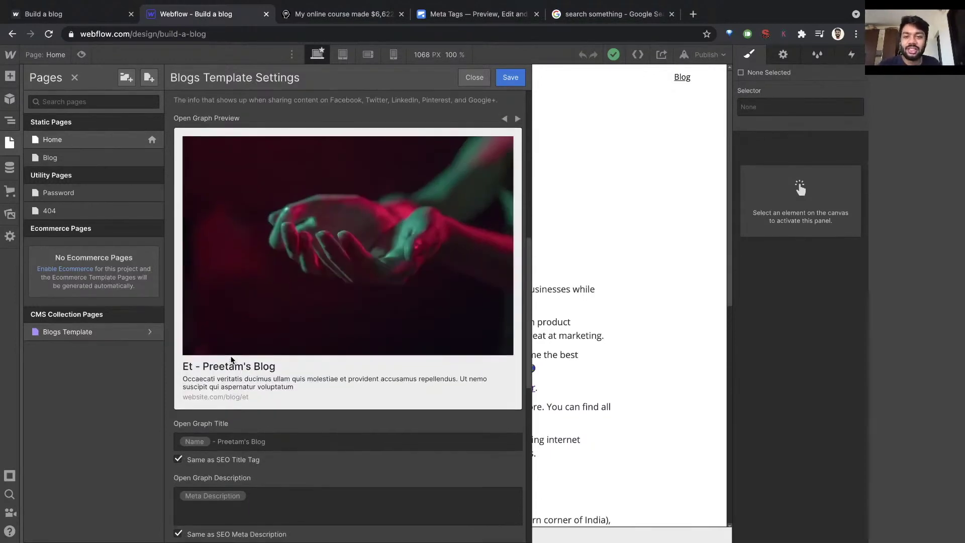
# Step: Save the Blogs Template settings and publish the site to its webflow.io domain
pyautogui.click(508, 78)
pyautogui.click(706, 54)
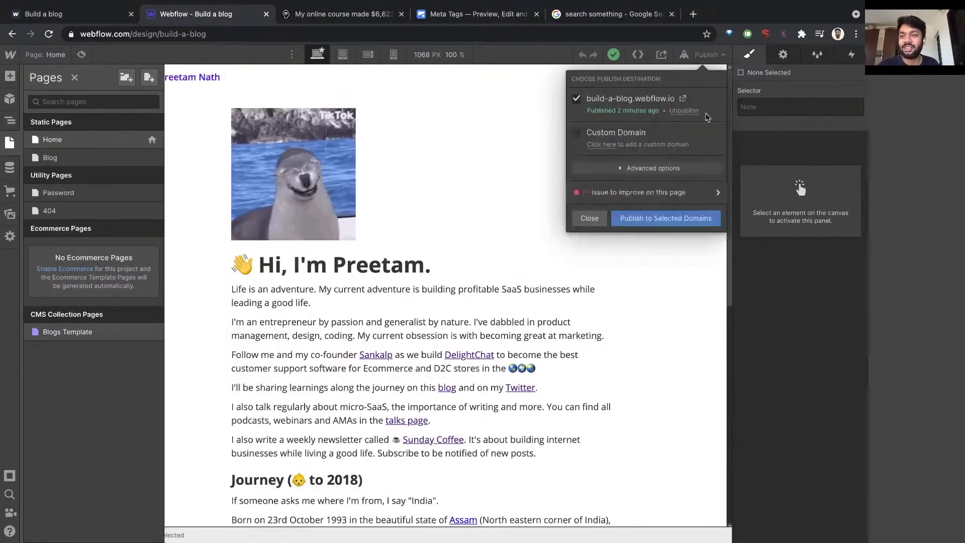
pyautogui.click(666, 218)
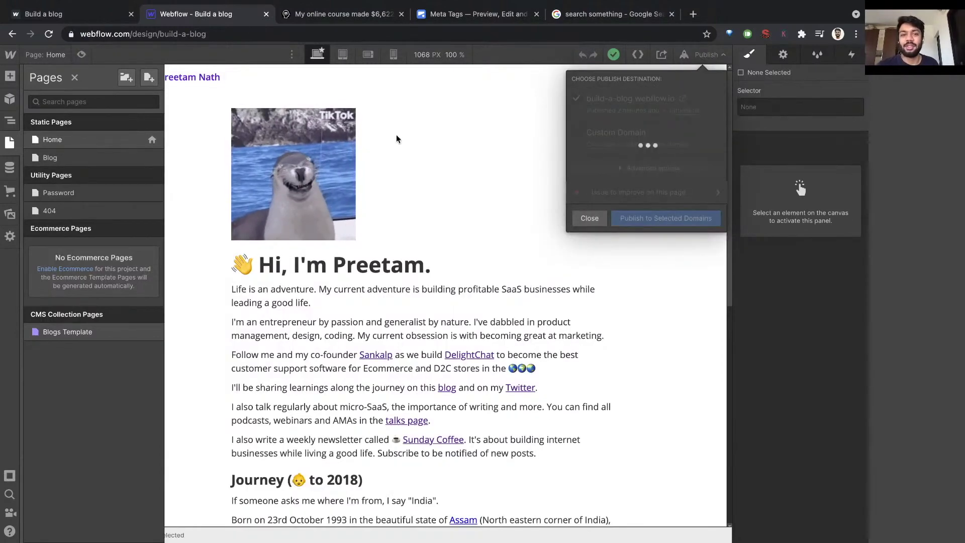
# Step: Reload the published Mollitia Reiciendis Omnis post and preview its URL on metatags.io
pyautogui.click(99, 18)
pyautogui.press('super+r')
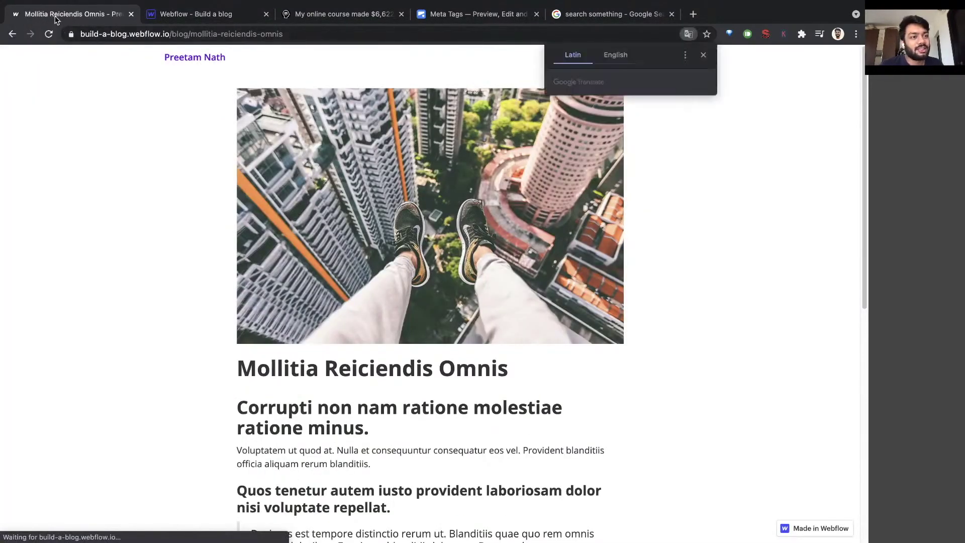
pyautogui.click(703, 54)
pyautogui.click(532, 34)
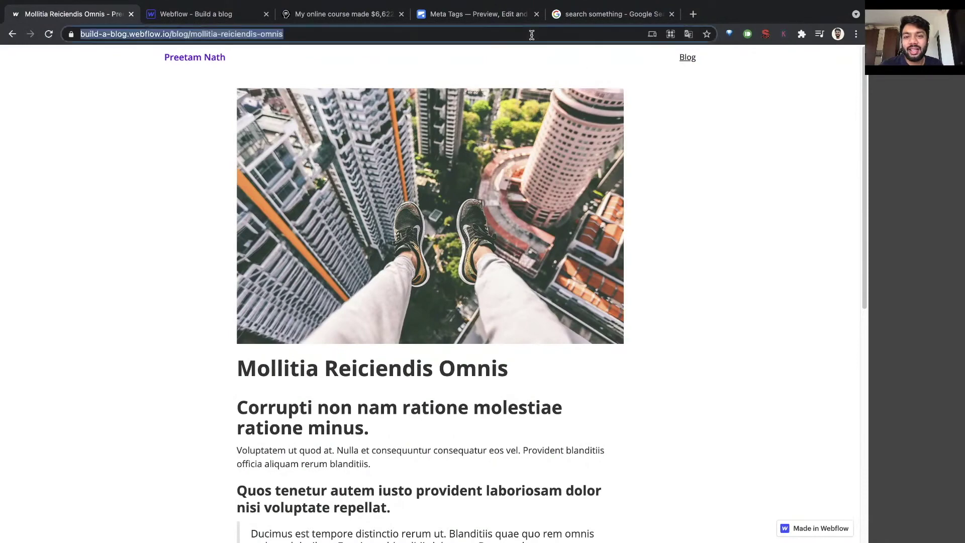
pyautogui.click(501, 15)
pyautogui.click(487, 66)
pyautogui.press('super+v')
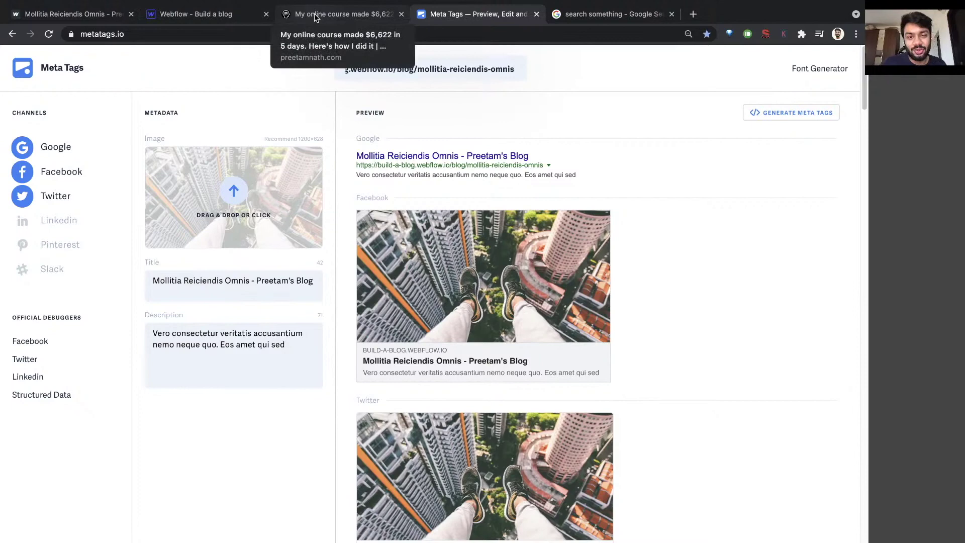
pyautogui.click(315, 13)
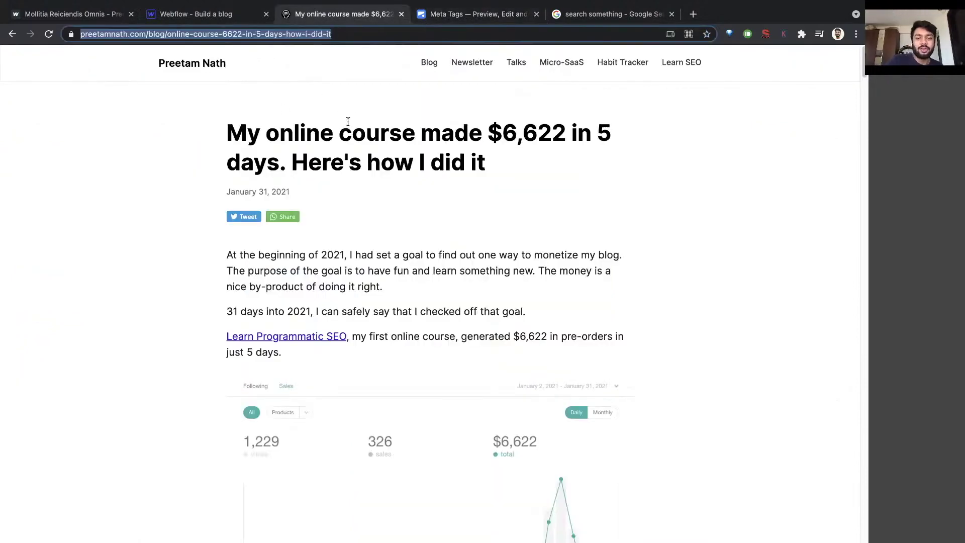
pyautogui.click(694, 15)
pyautogui.write('search')
pyautogui.press('BackSpace')
pyautogui.click(397, 117)
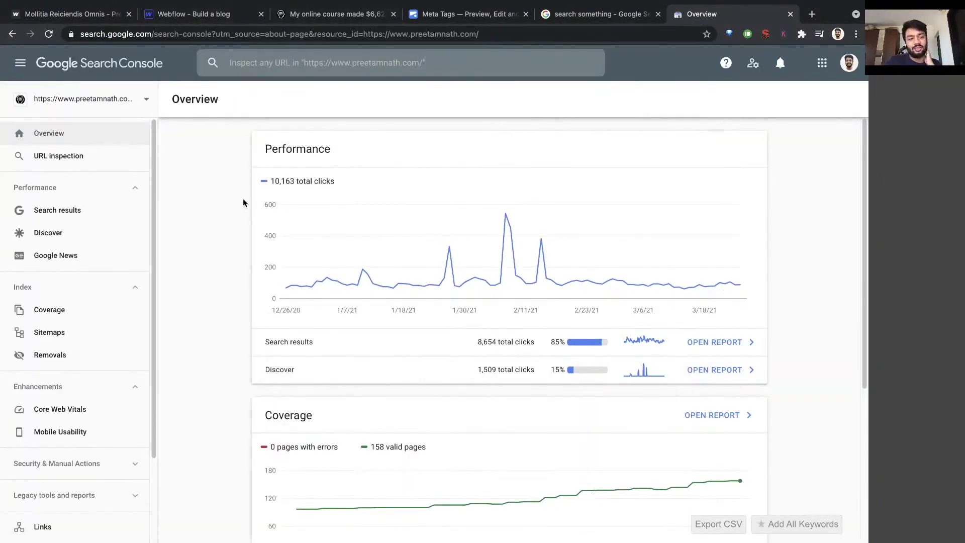
pyautogui.click(55, 210)
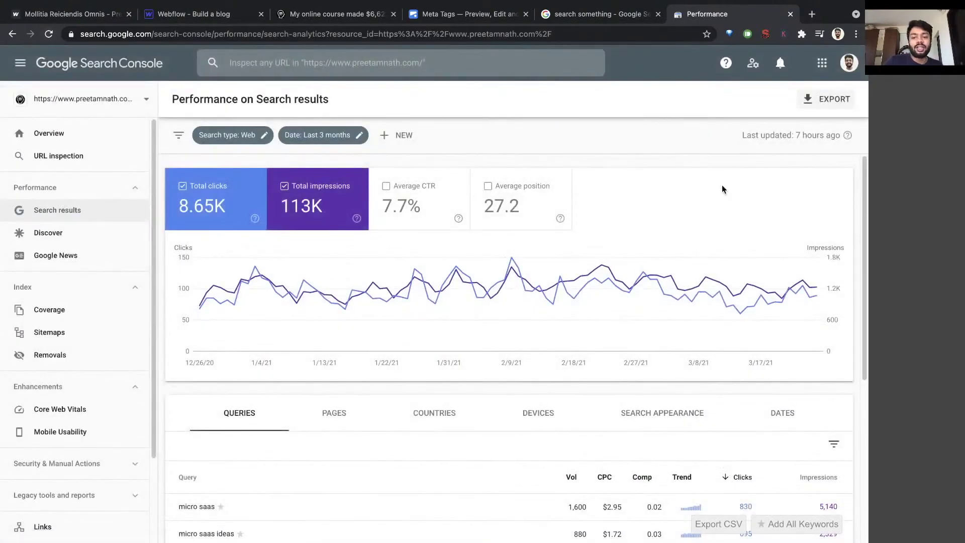
pyautogui.press('super+w')
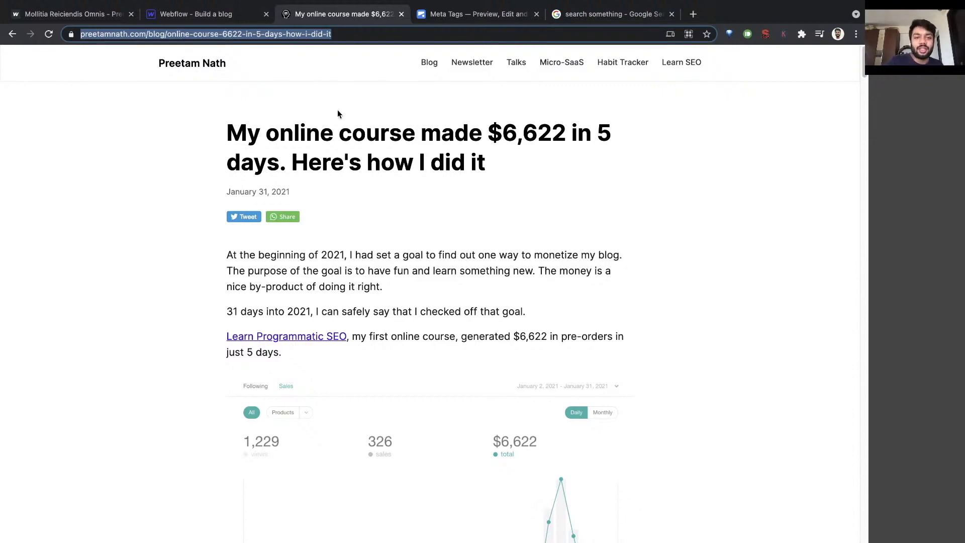
# Step: Close the Publish panel in the Webflow designer, leaving the Home page showing
pyautogui.scroll(-20, 337, 121)
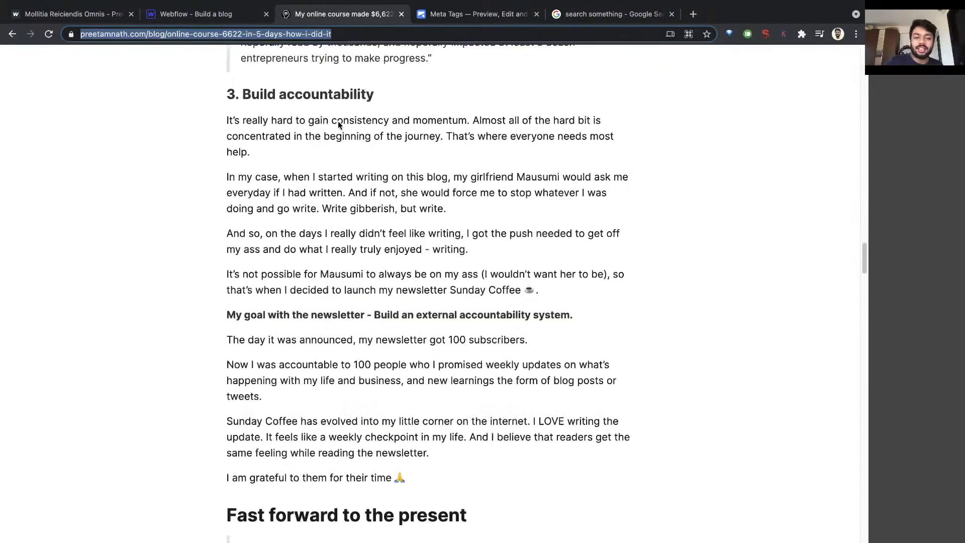
pyautogui.scroll(15, 336, 120)
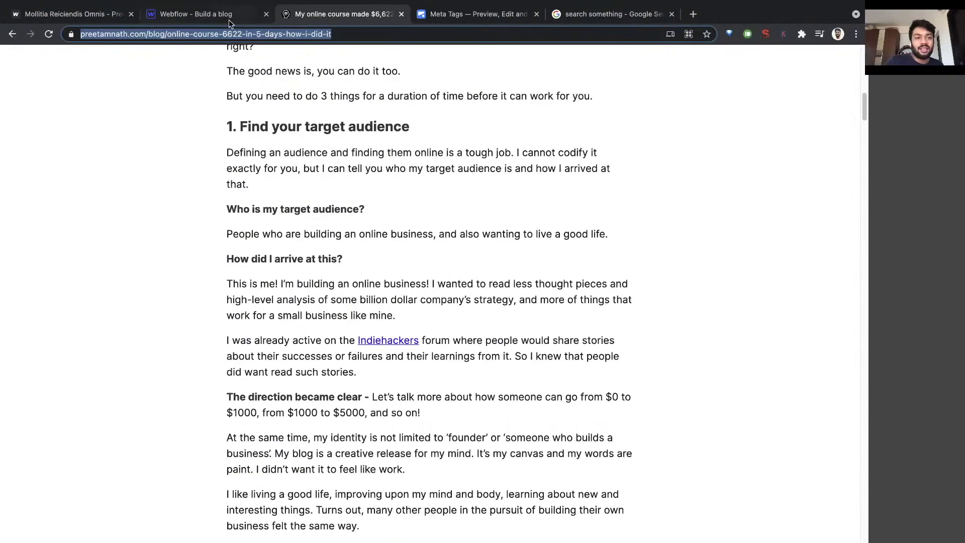
pyautogui.click(228, 17)
pyautogui.click(589, 218)
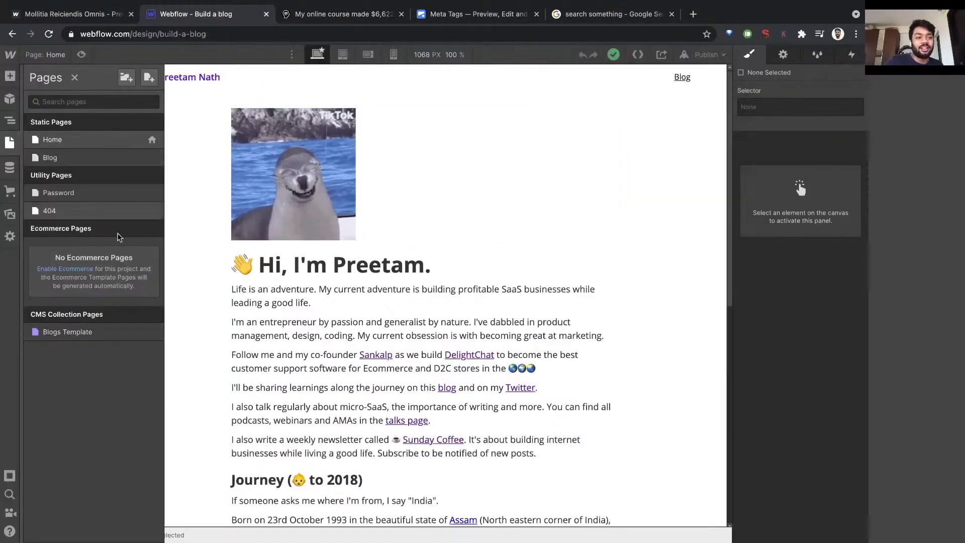